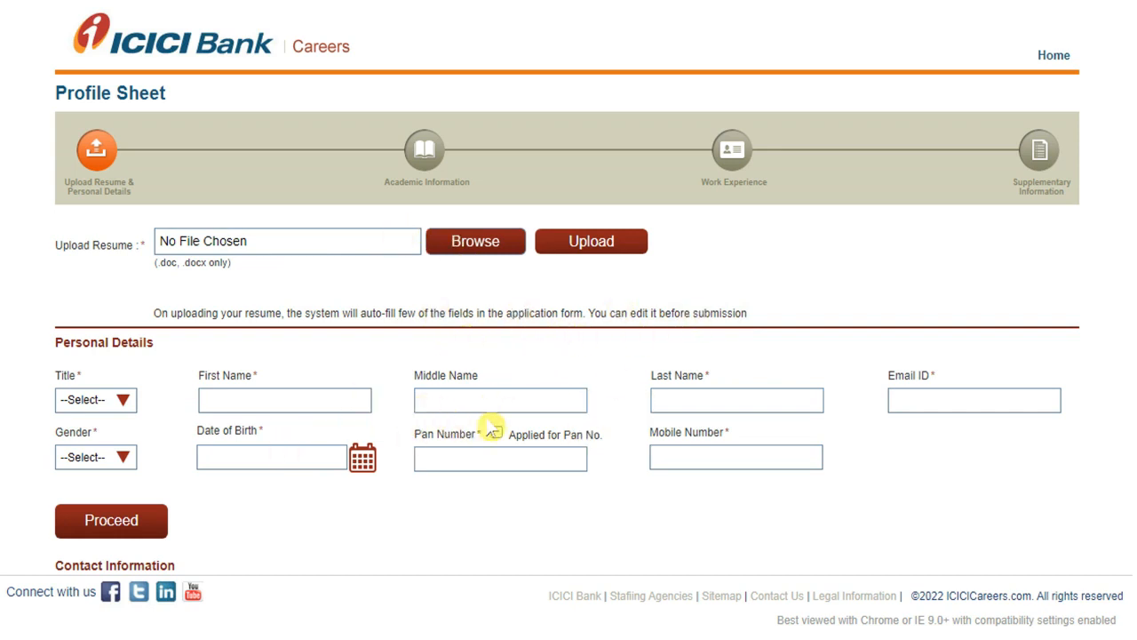
left_click(270, 399)
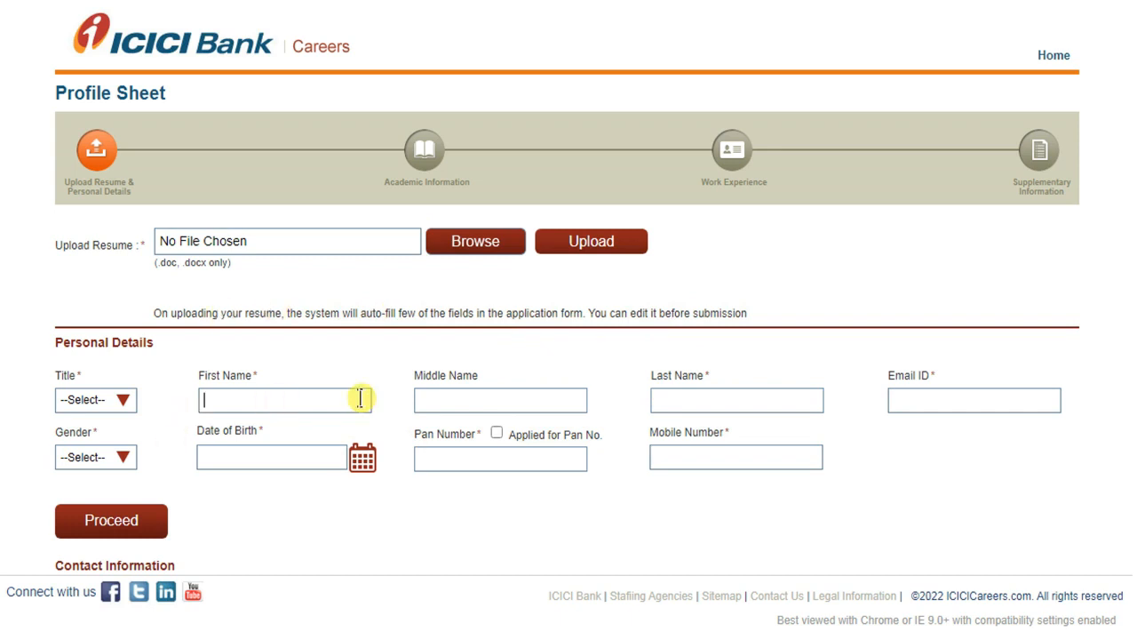
scroll(325, 310, "down", 2)
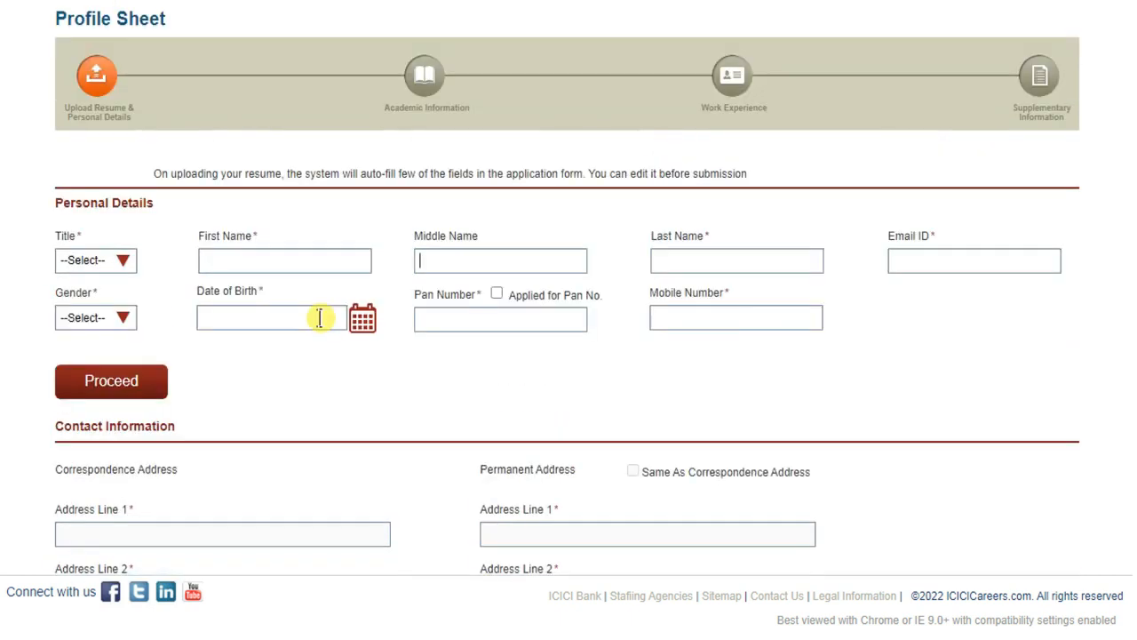
scroll(317, 388, "up", 2)
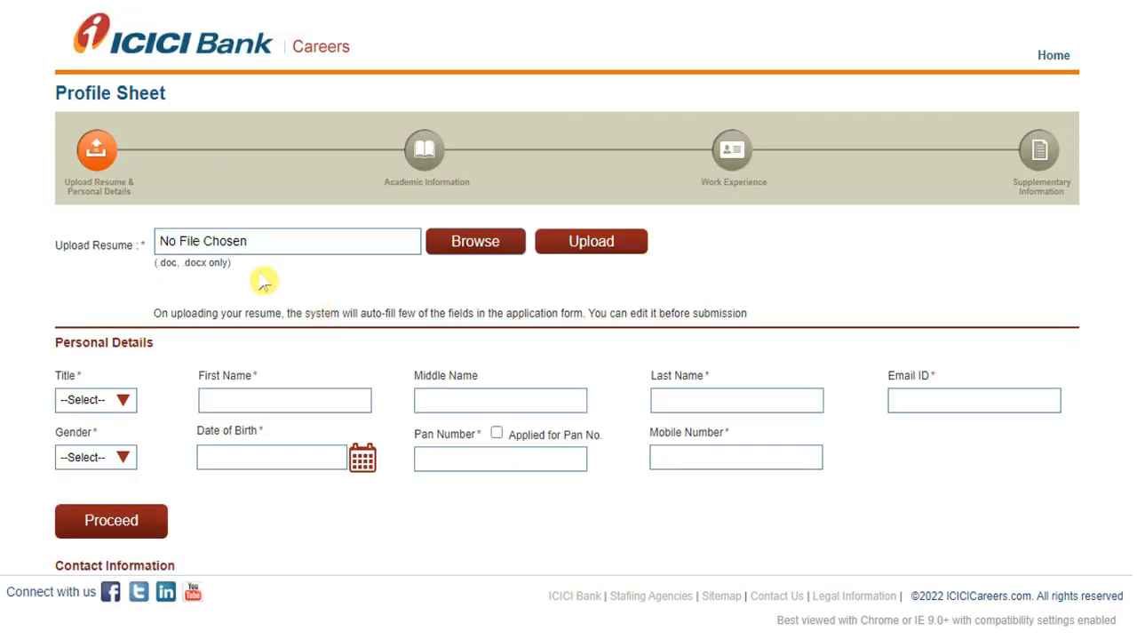
- Choose the applicant's updated Word resume from the document folder and upload it to the profile sheet
left_click(468, 253)
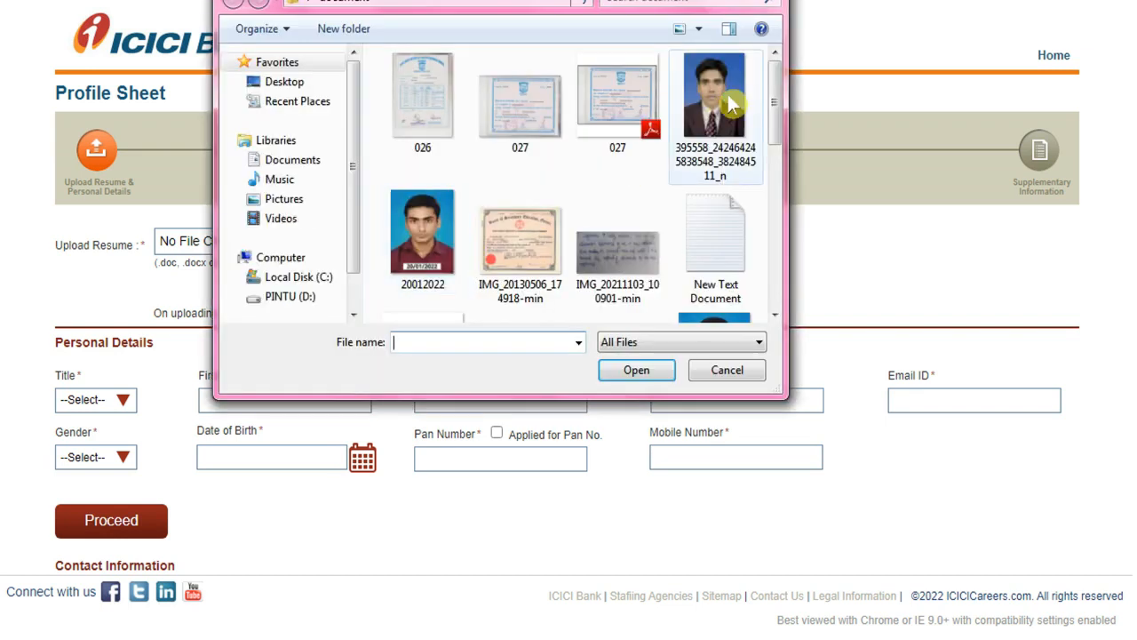
left_click_drag(774, 101, 770, 286)
scroll(776, 228, "up", 1)
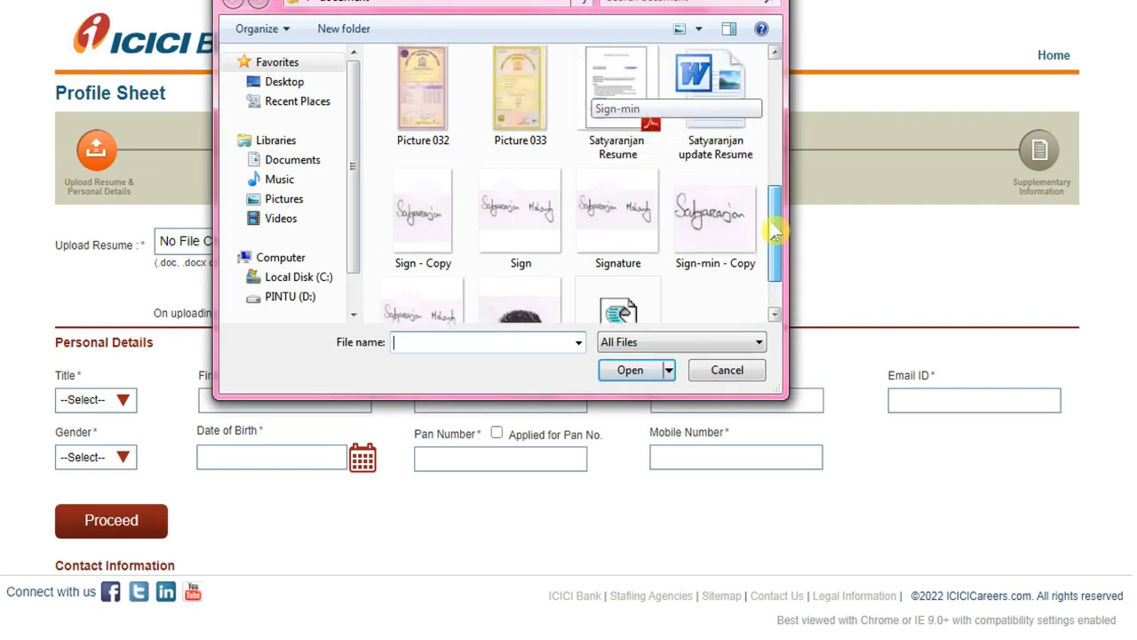
left_click(715, 149)
double_click(716, 148)
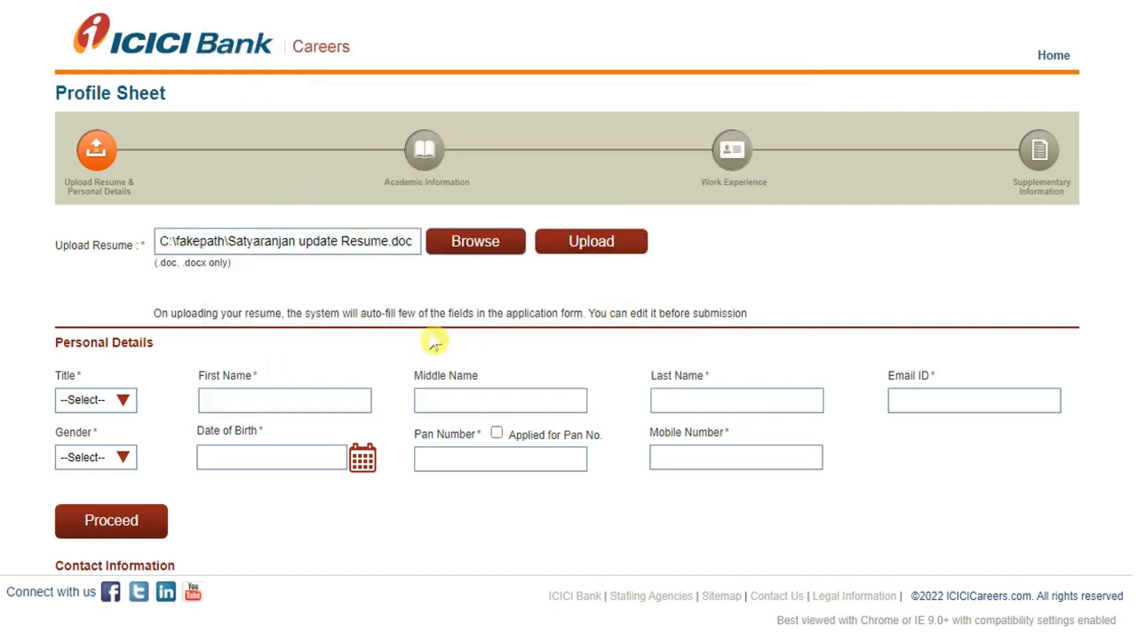
left_click(586, 255)
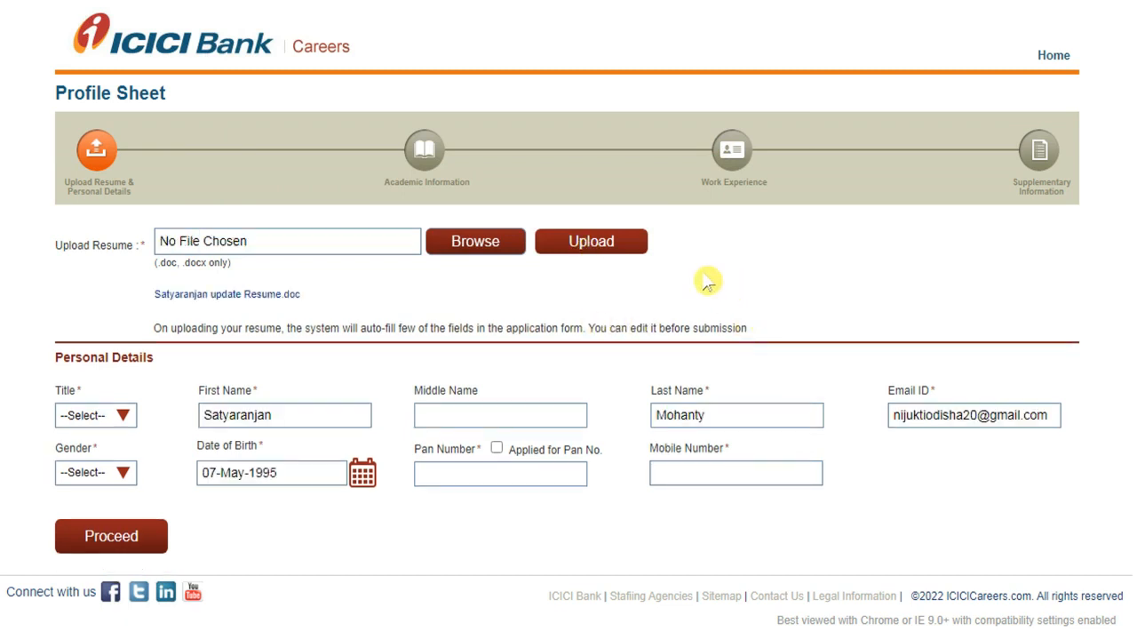
- Set the applicant's title to Mr. in the personal details
scroll(634, 278, "down", 3)
scroll(416, 236, "up", 3)
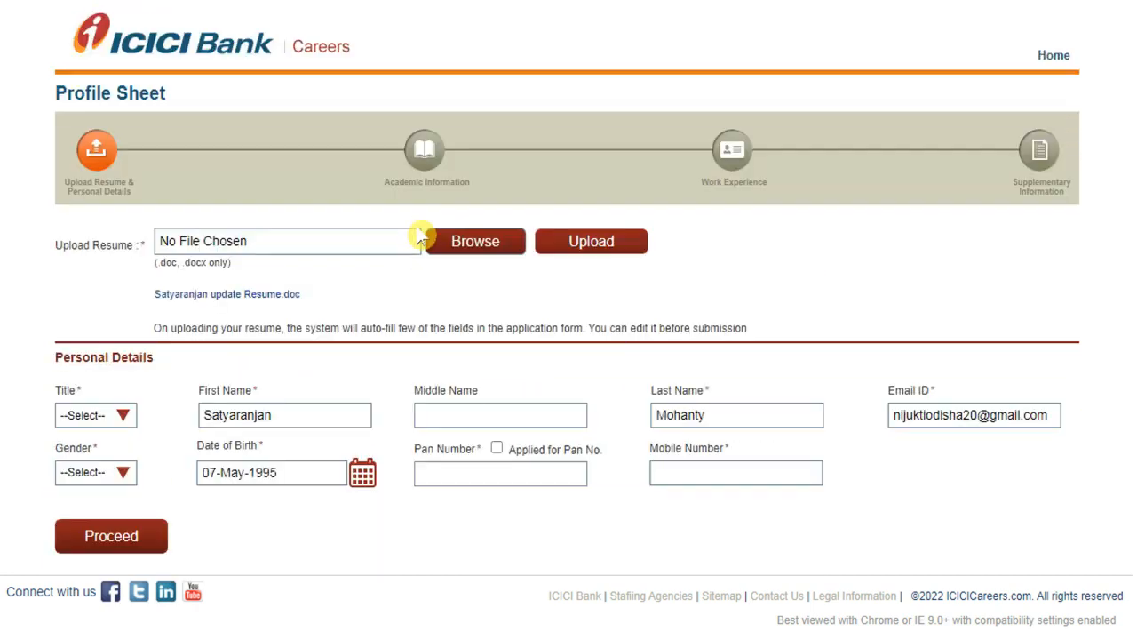
scroll(567, 330, "down", 3)
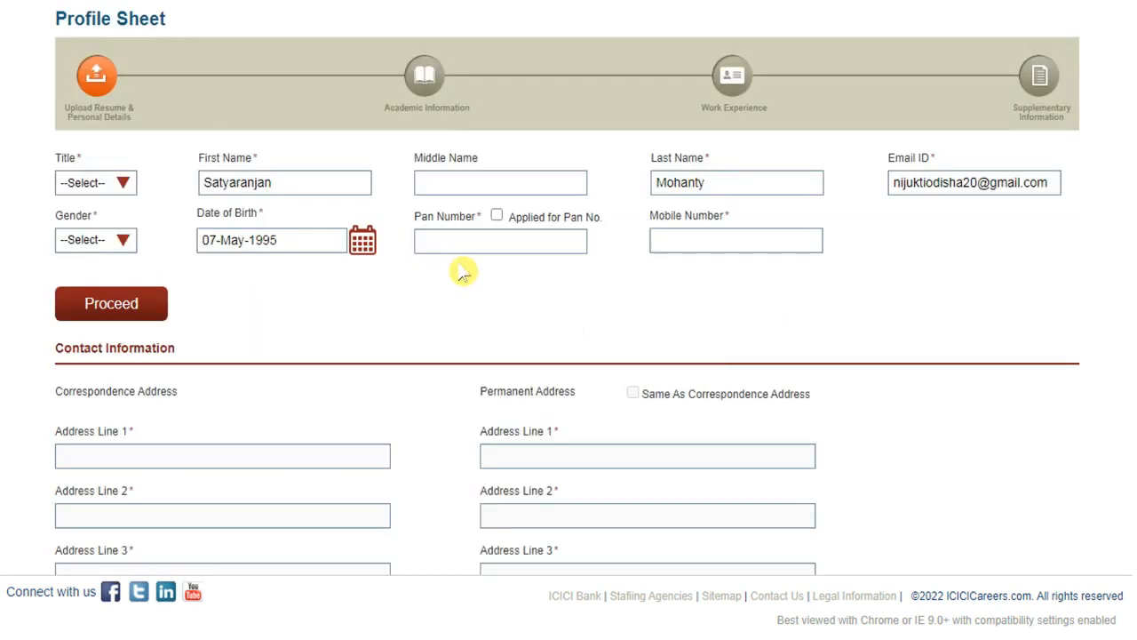
scroll(394, 324, "up", 3)
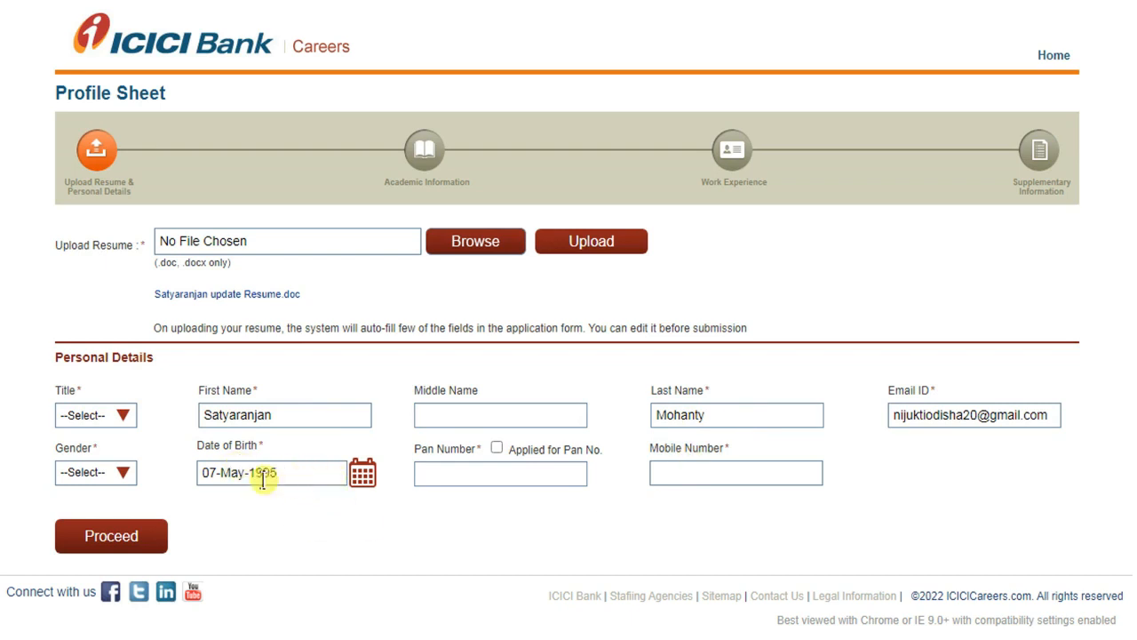
left_click(126, 426)
left_click(102, 451)
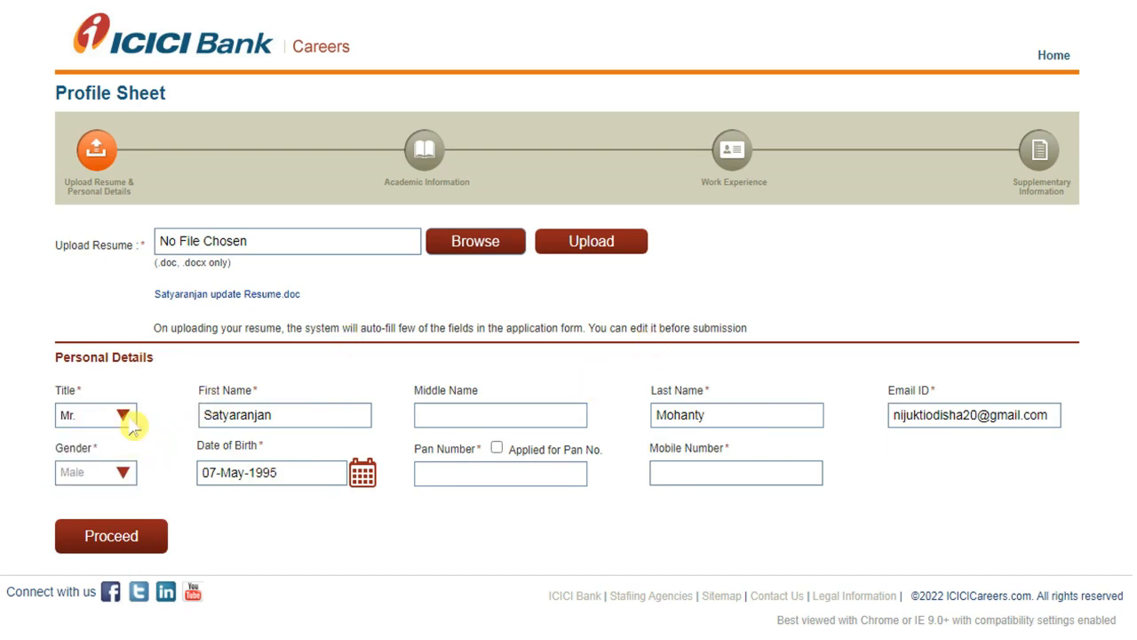
scroll(136, 336, "down", 3)
scroll(105, 202, "up", 3)
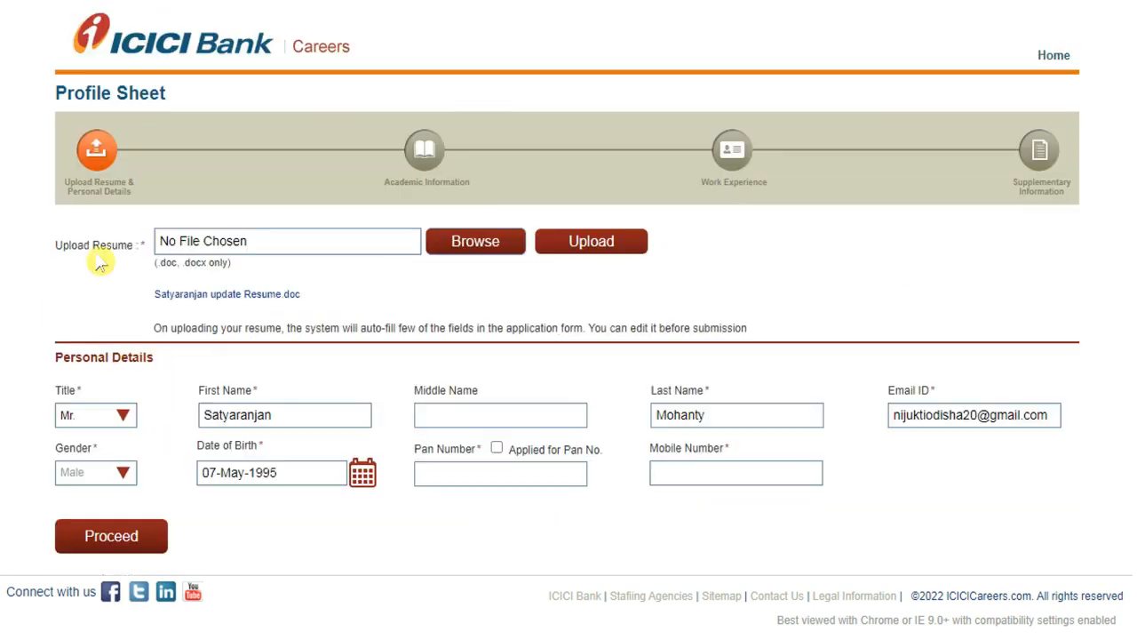
left_click(111, 419)
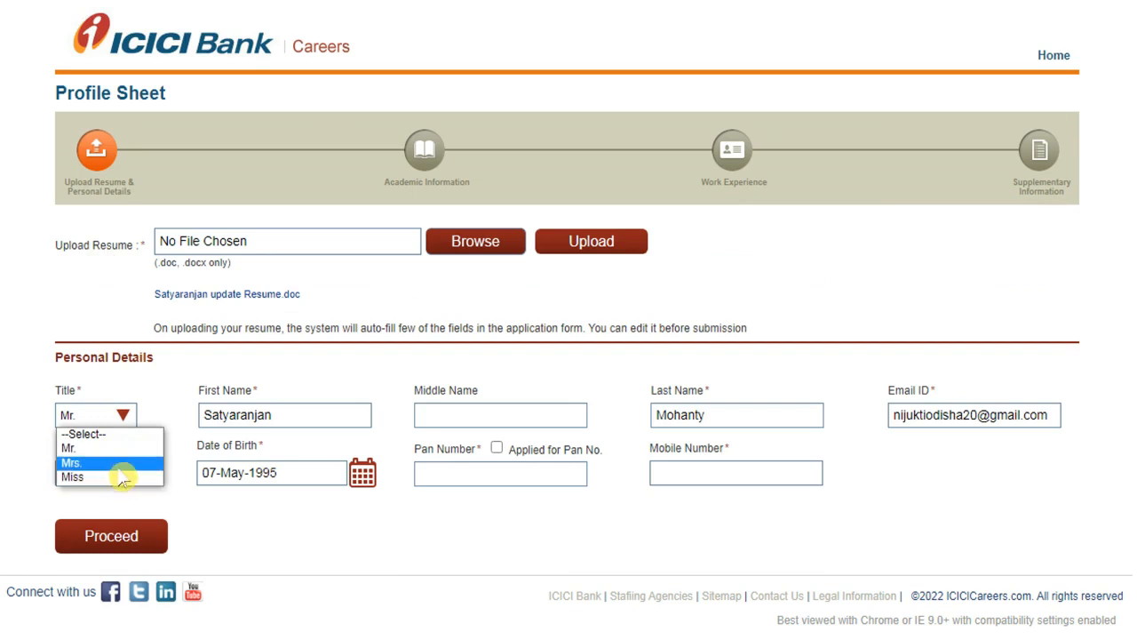
left_click(149, 448)
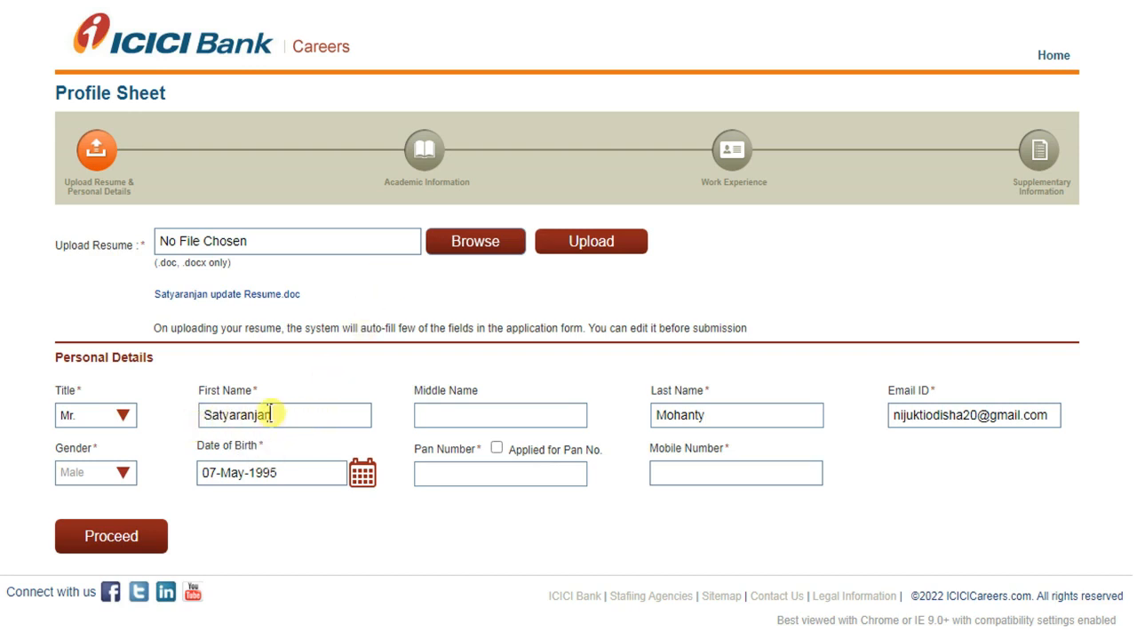
left_click(476, 412)
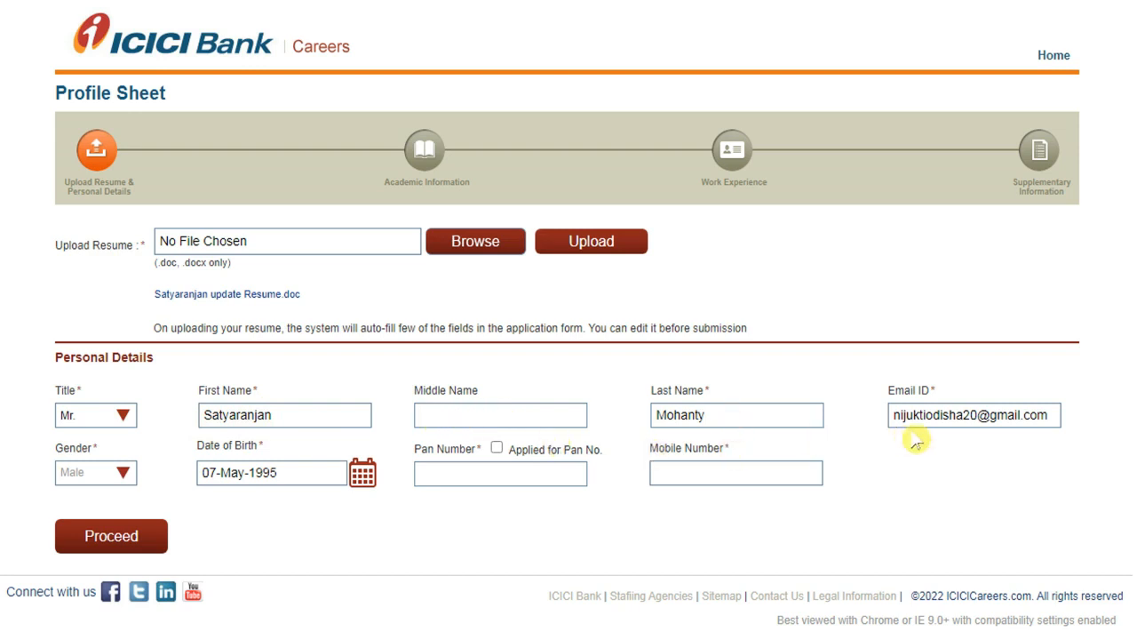
scroll(569, 277, "down", 1)
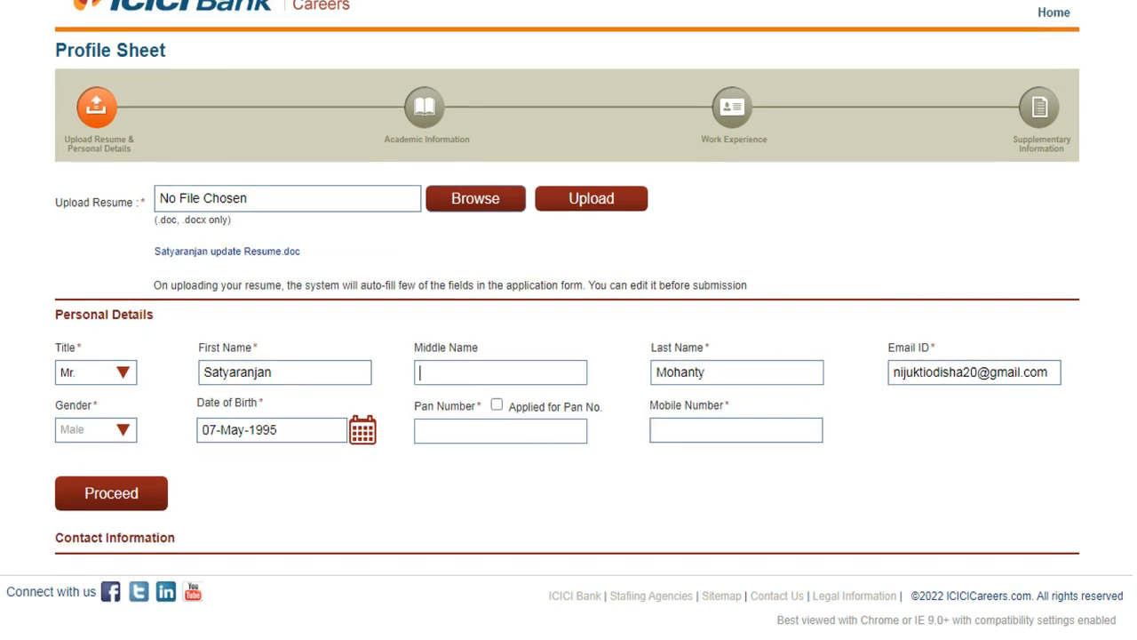
left_click(125, 377)
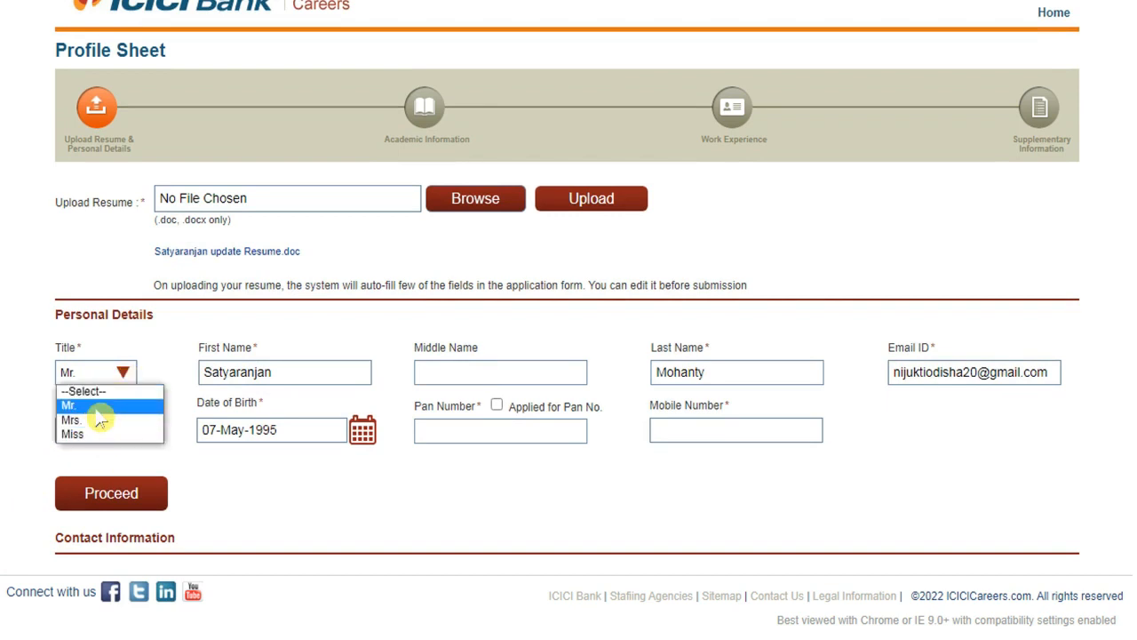
left_click(103, 407)
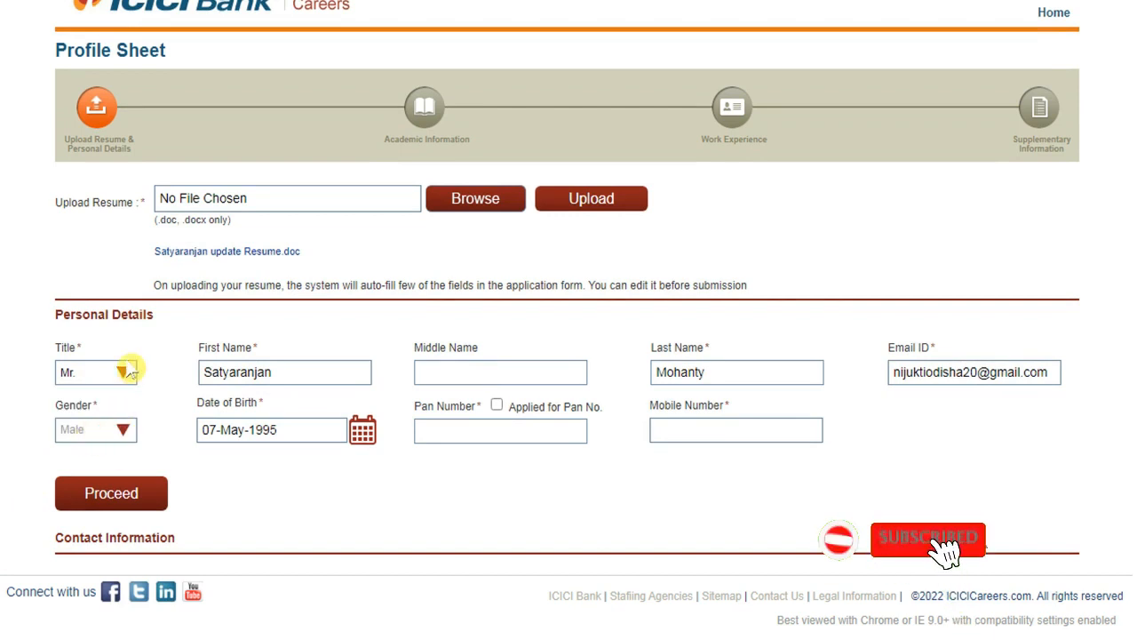
left_click(116, 374)
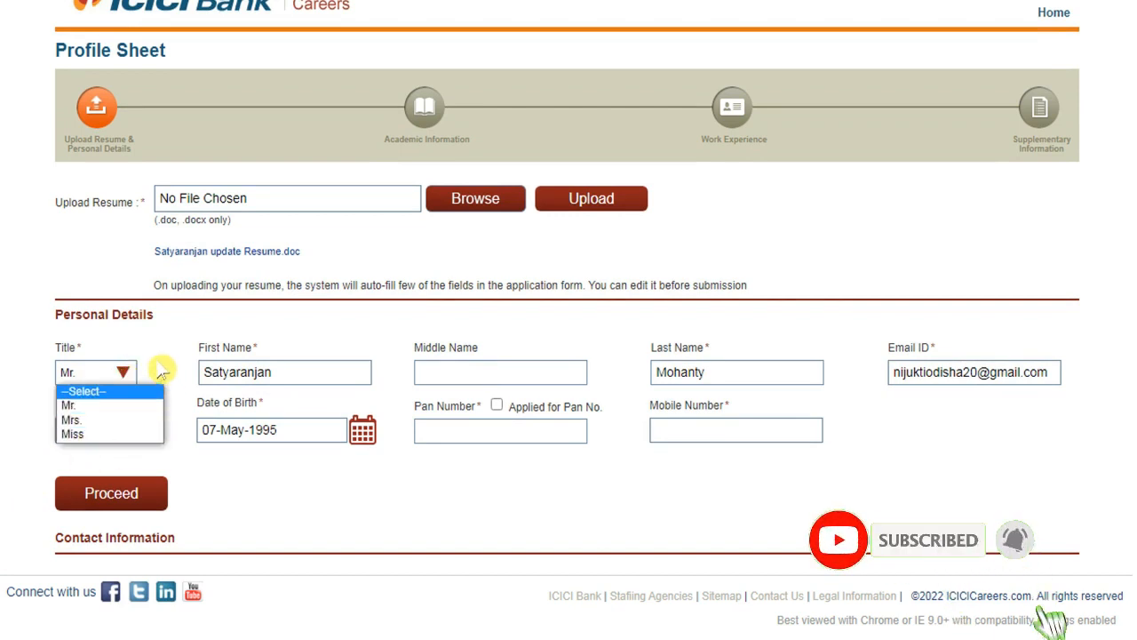
left_click(155, 376)
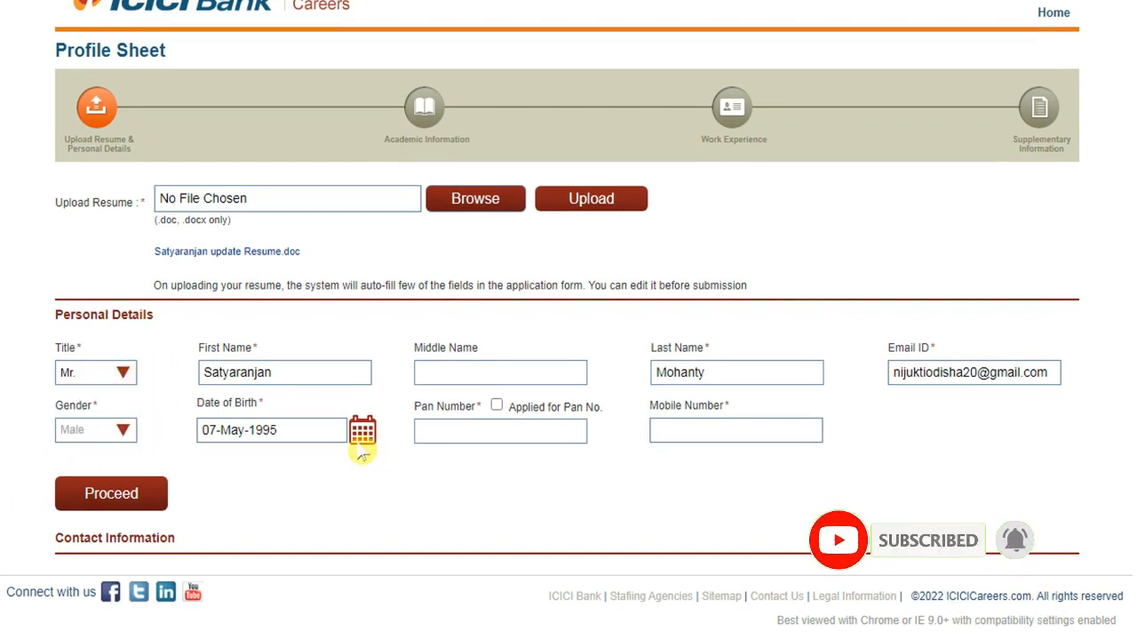
left_click(314, 432)
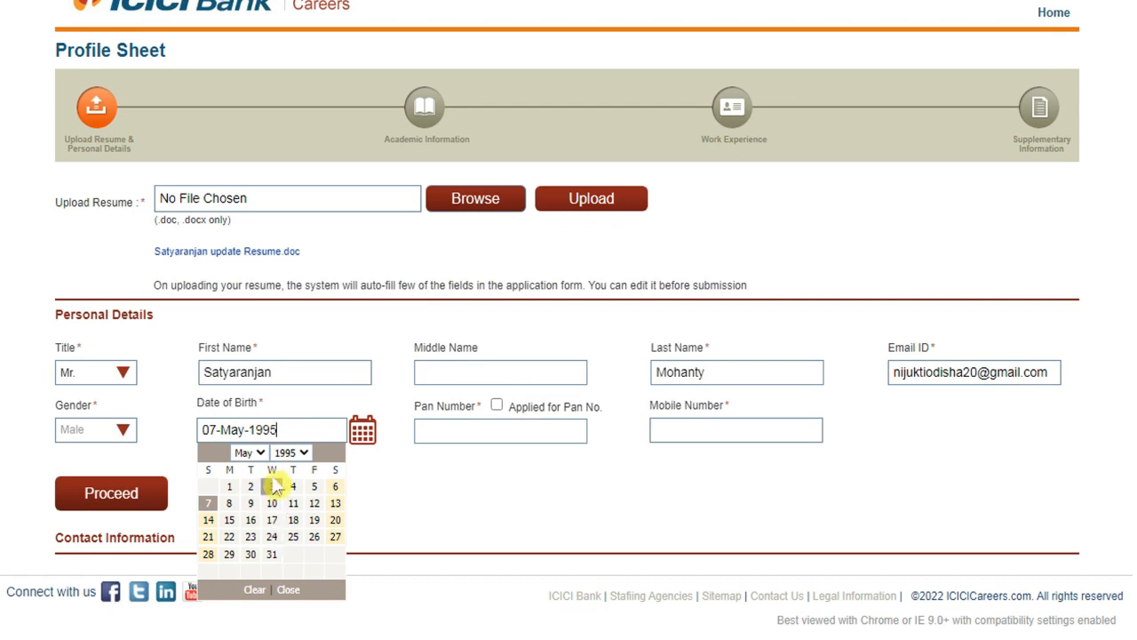
left_click(325, 401)
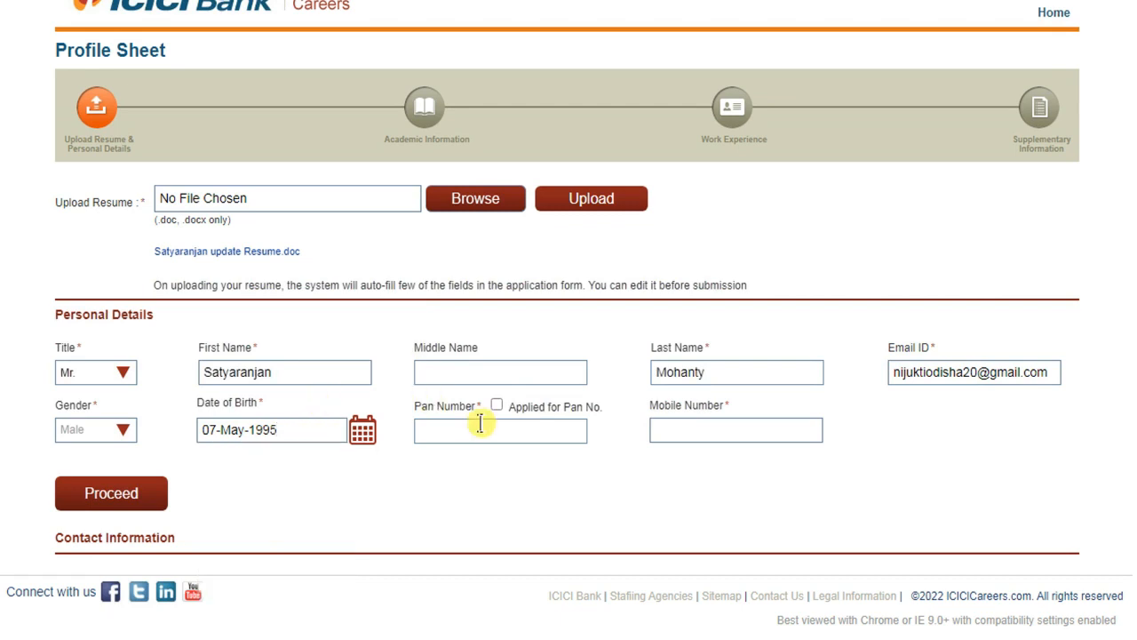
- Mark the PAN number as applied for and fill in the applicant's mobile number with the suggested entry
scroll(465, 406, "down", 3)
scroll(456, 245, "up", 3)
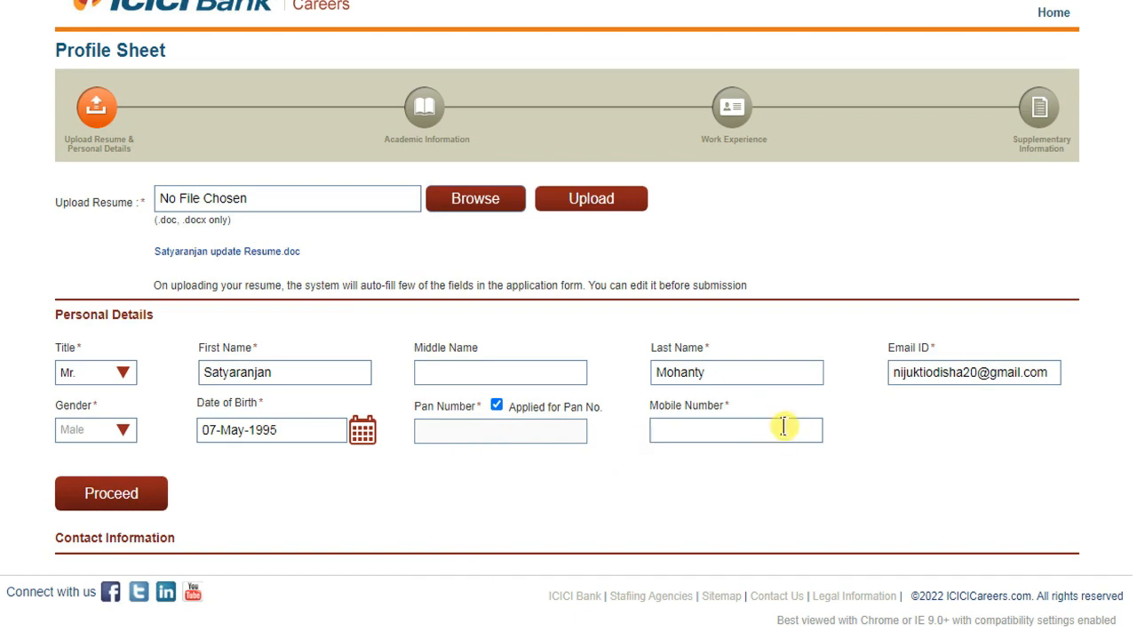
scroll(781, 426, "down", 3)
left_click(706, 198)
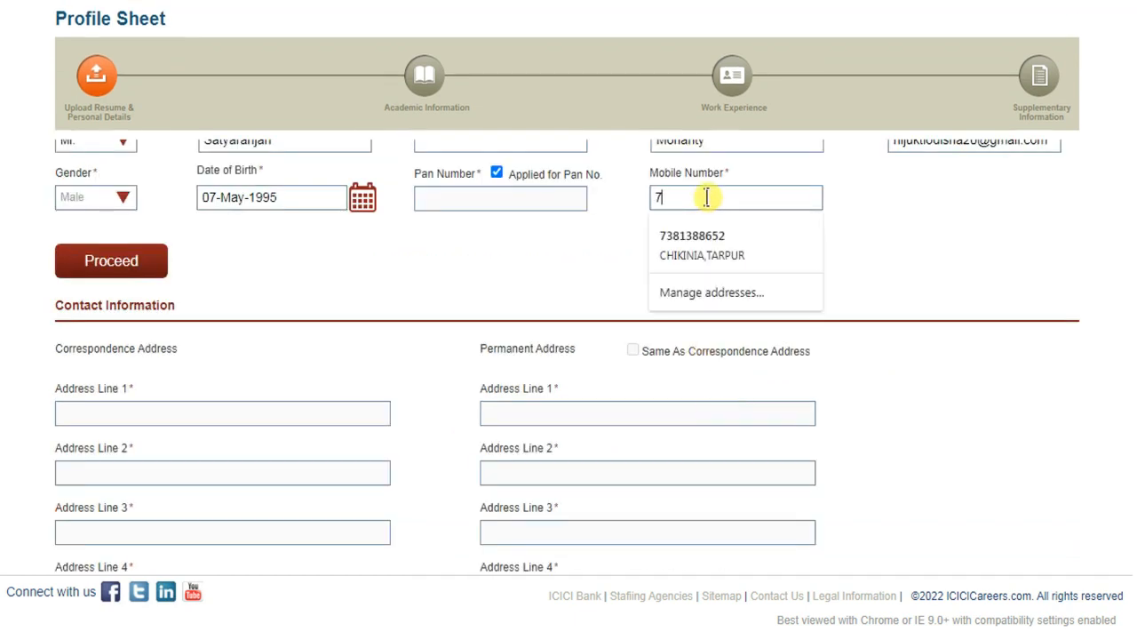
left_click(734, 241)
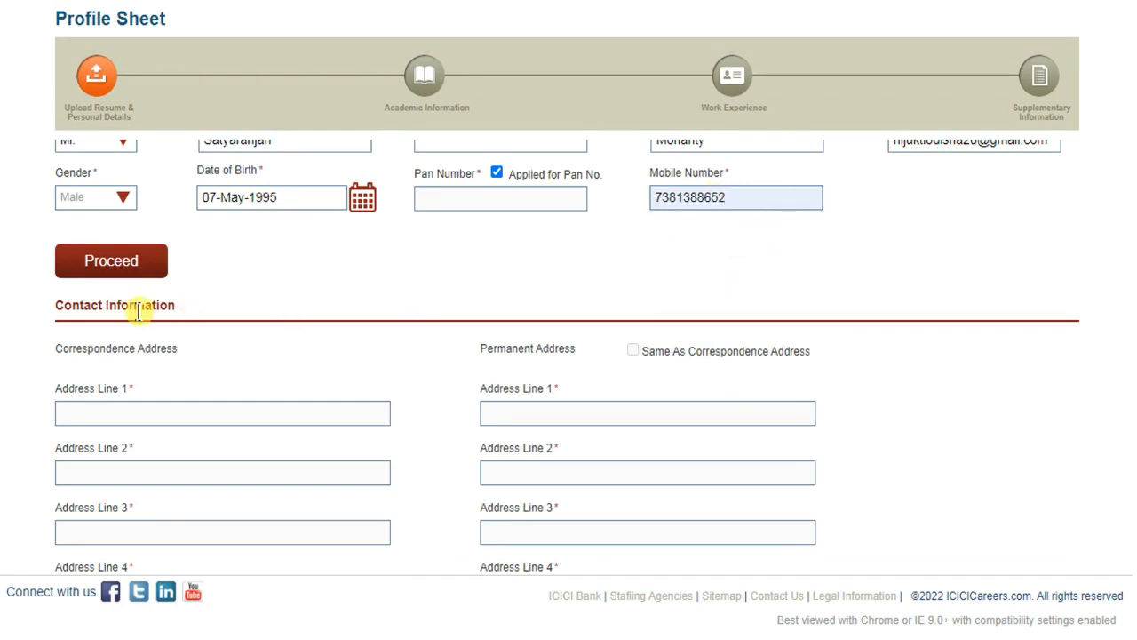
- Submit the personal details and continue to the contact information section
left_click(121, 262)
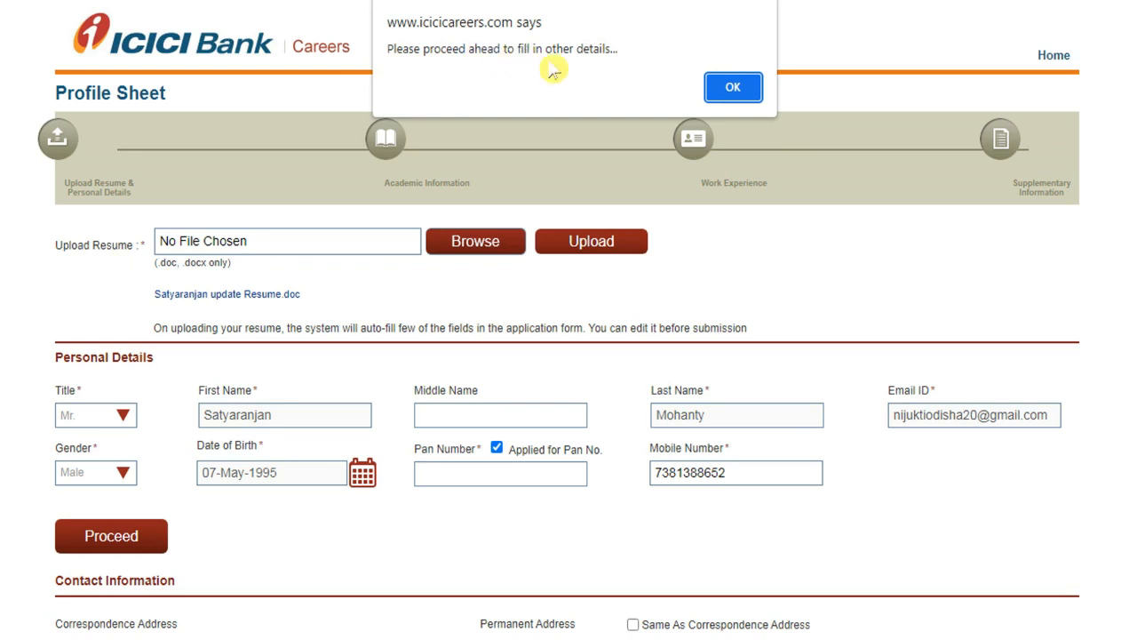
left_click(734, 91)
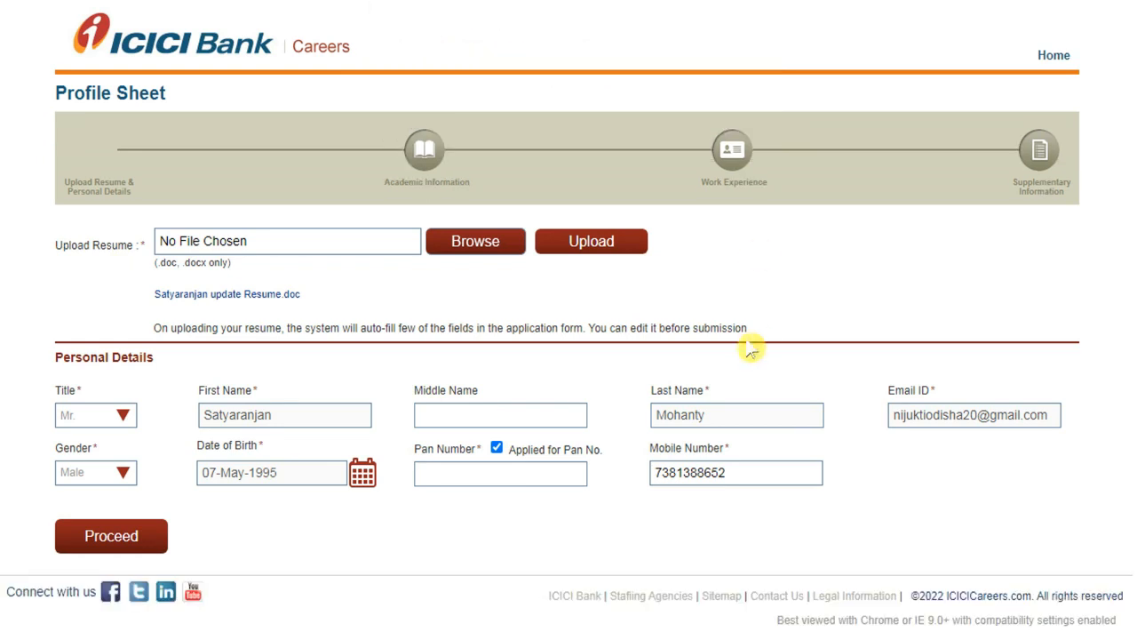
scroll(749, 356, "down", 5)
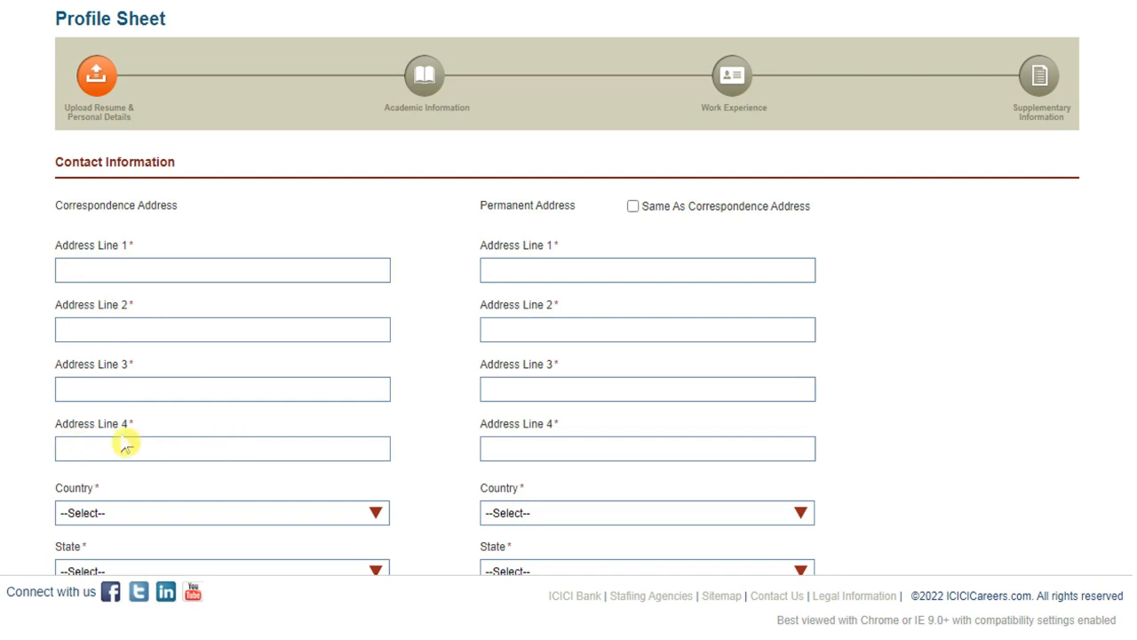
- Set the correspondence address's country to India and its state to Orissa
scroll(125, 453, "down", 1)
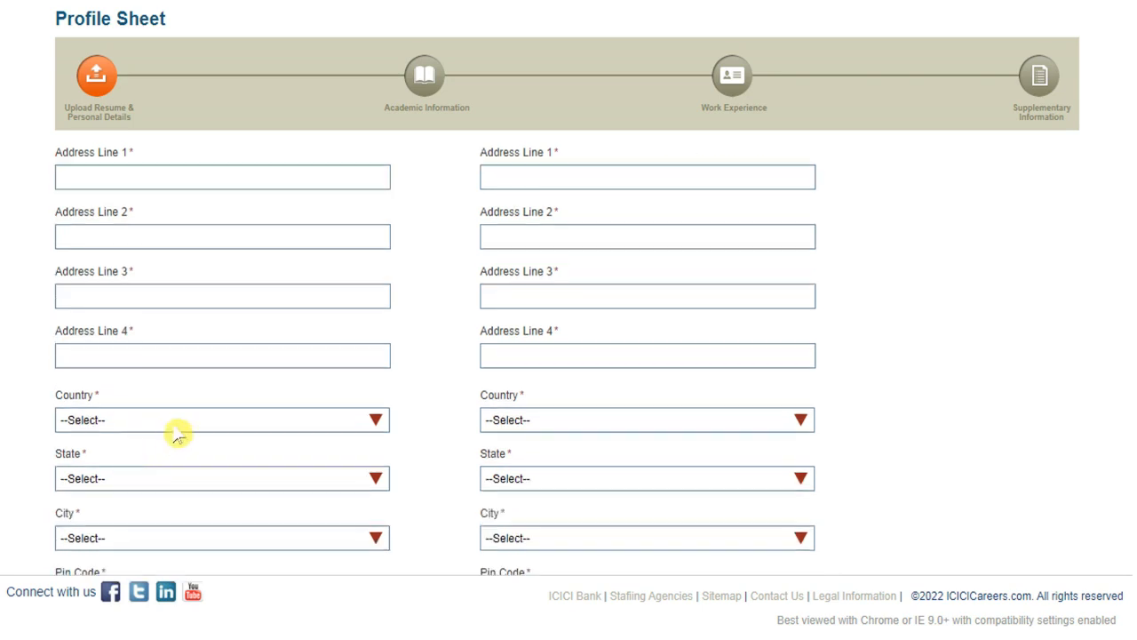
left_click(76, 421)
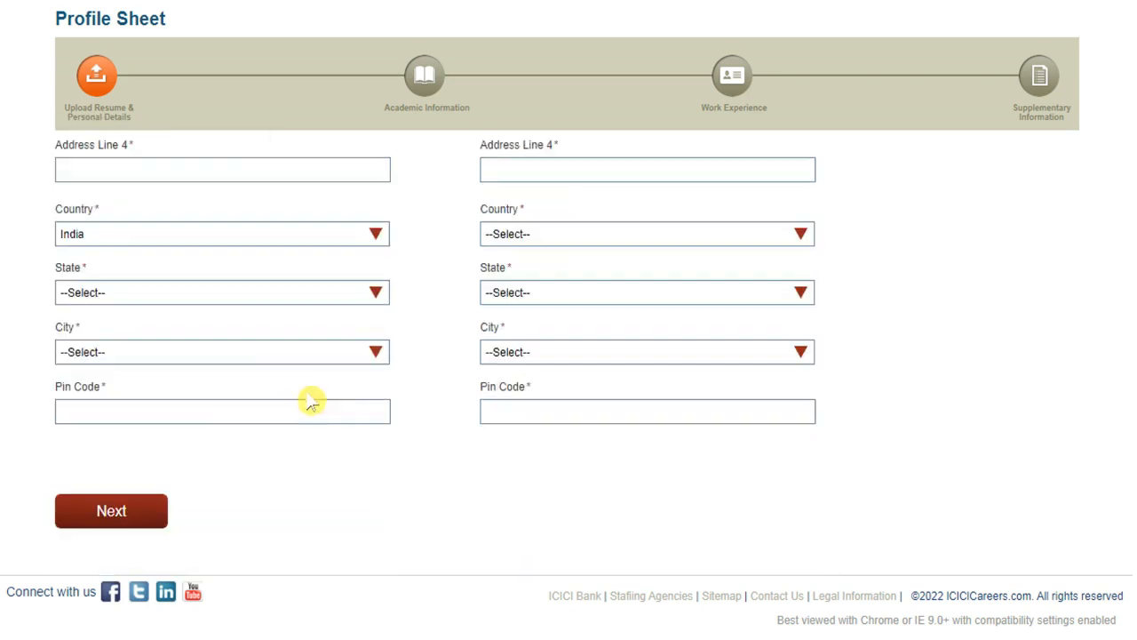
left_click(231, 295)
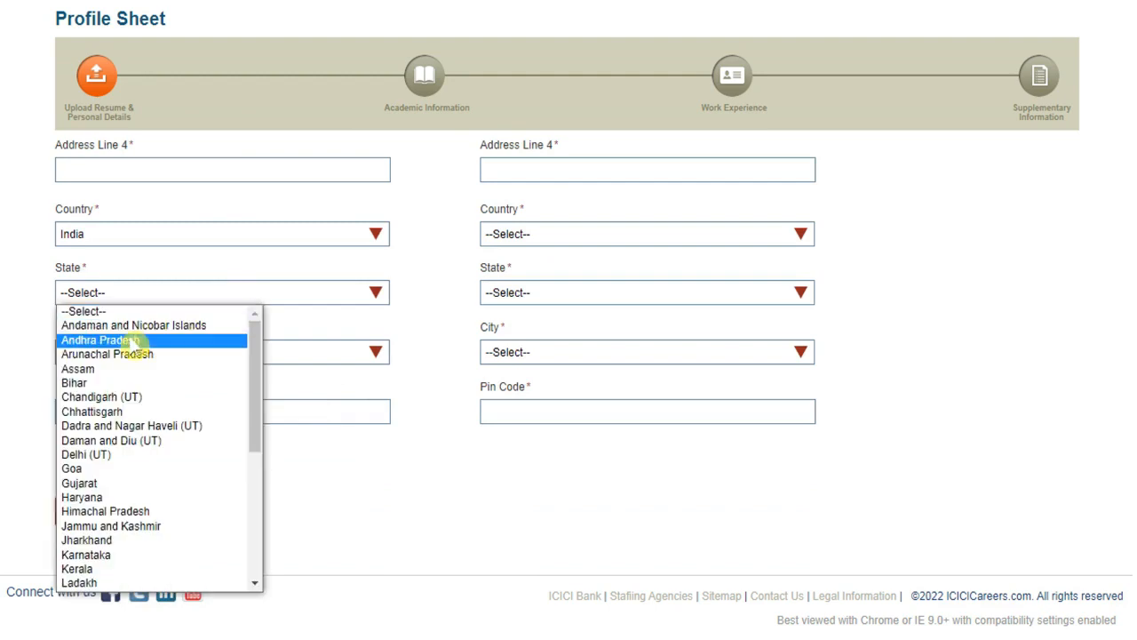
left_click_drag(255, 376, 234, 462)
left_click(117, 522)
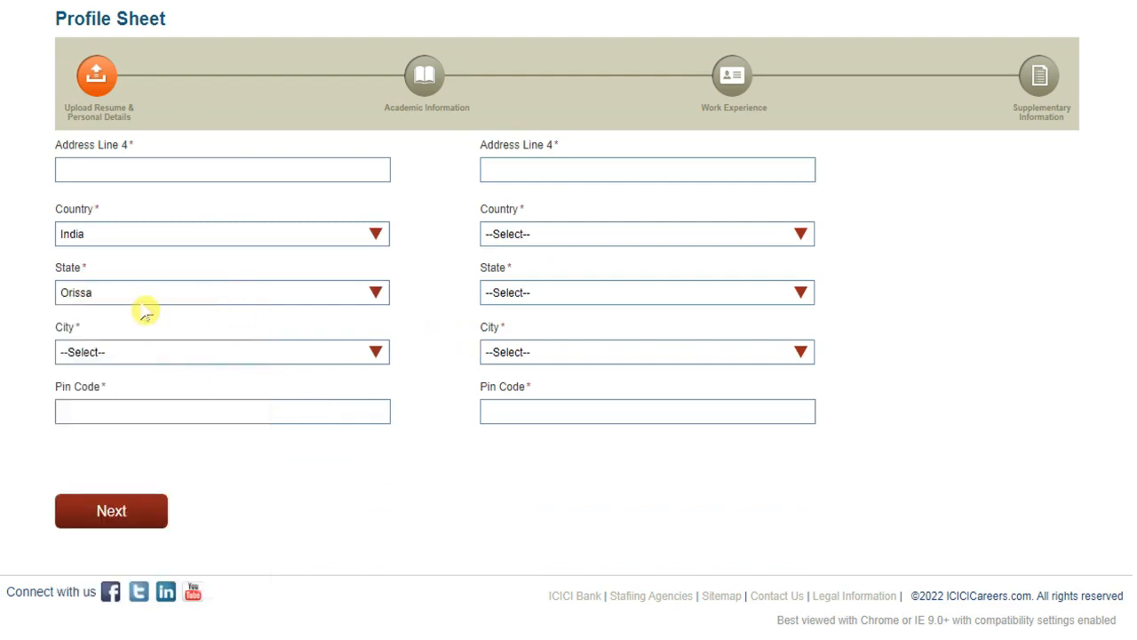
- Set the correspondence address's city to Cuttack Sadar and fill in its postal pin code
left_click(105, 357)
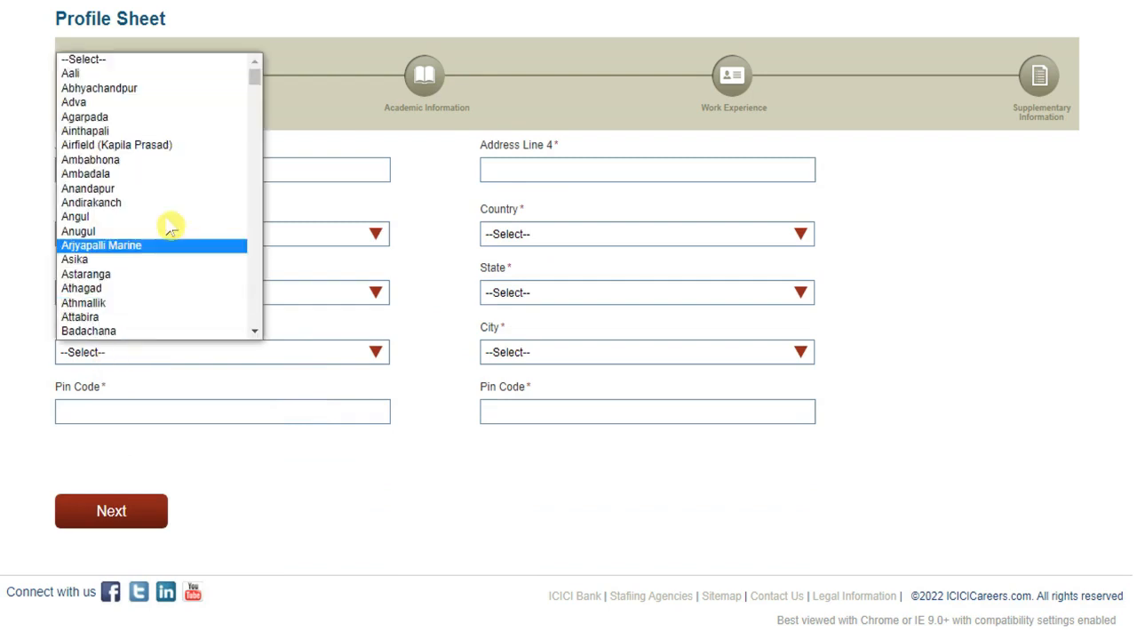
scroll(170, 220, "down", 4)
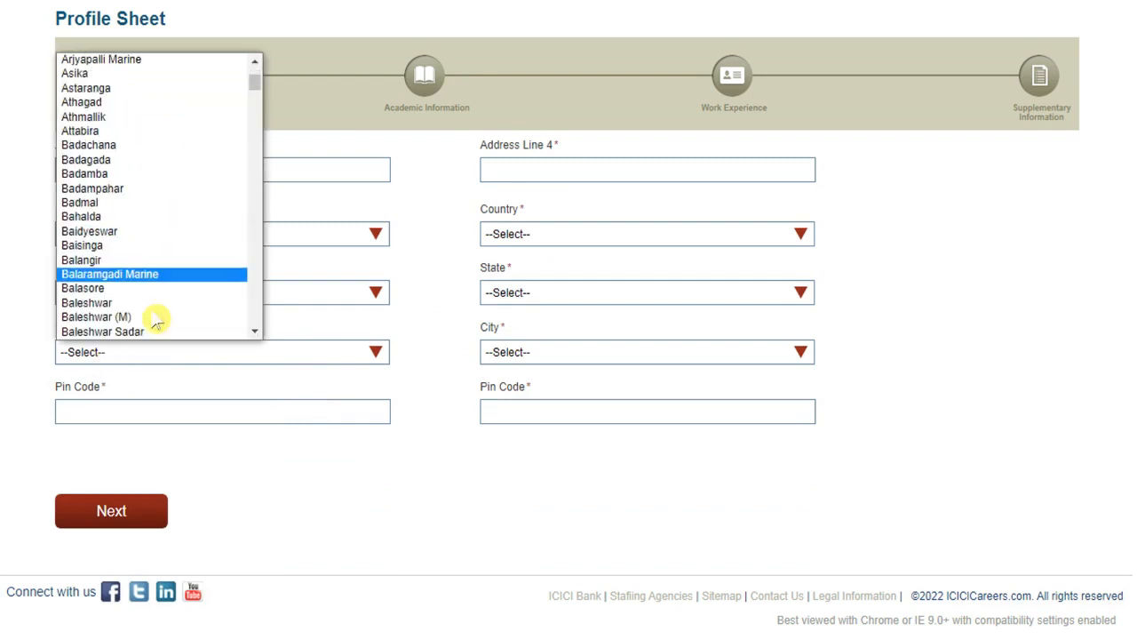
scroll(158, 311, "down", 5)
scroll(157, 310, "down", 15)
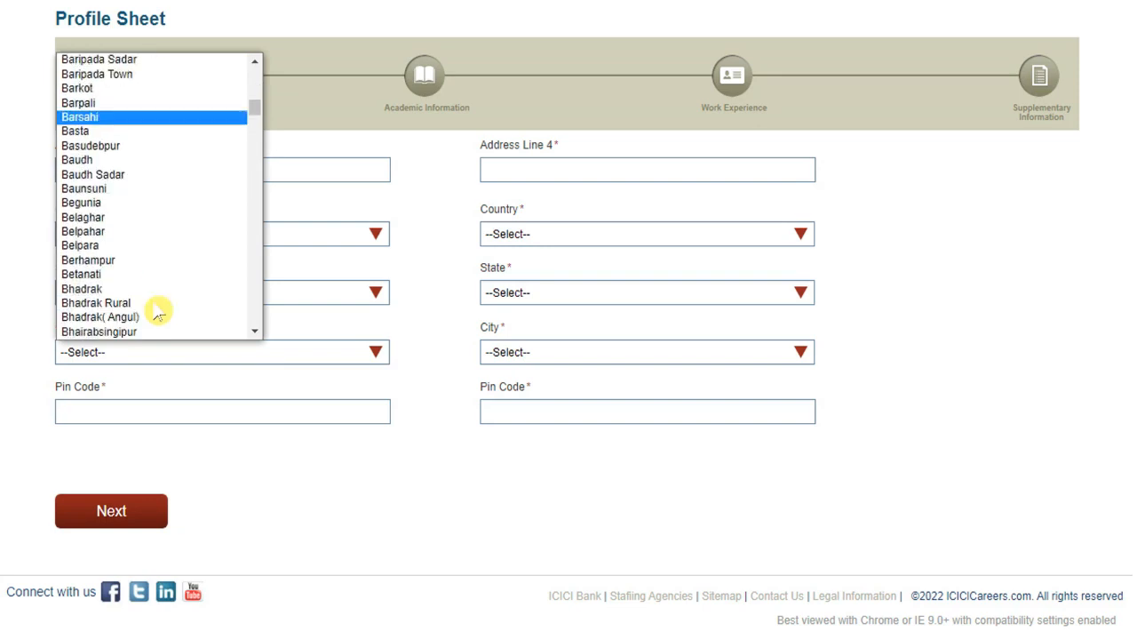
left_click(155, 311)
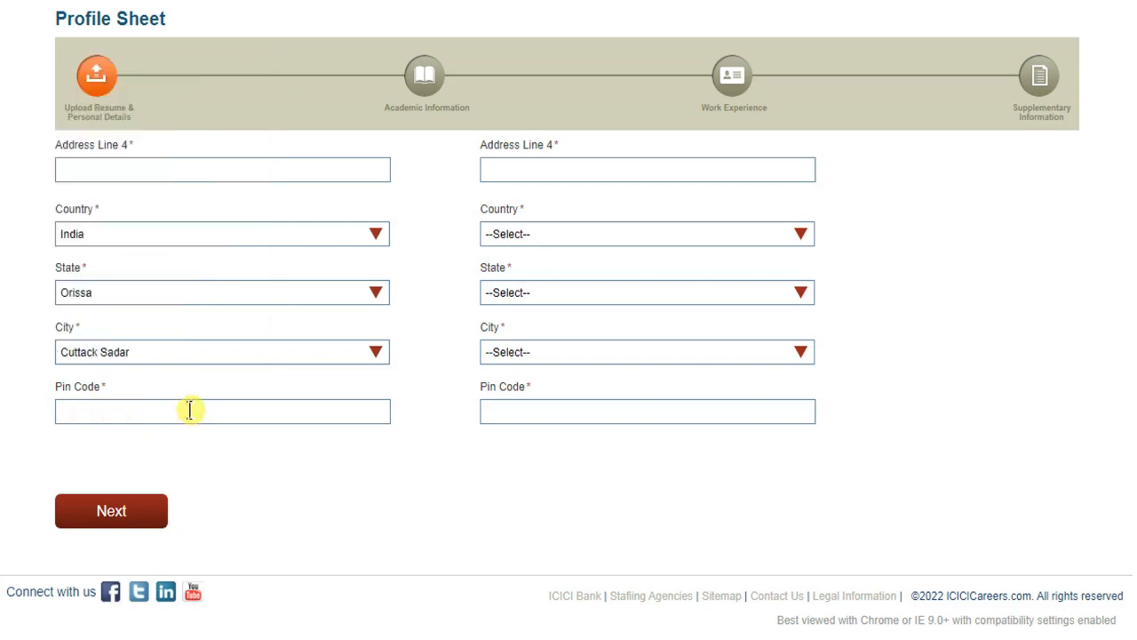
left_click(87, 416)
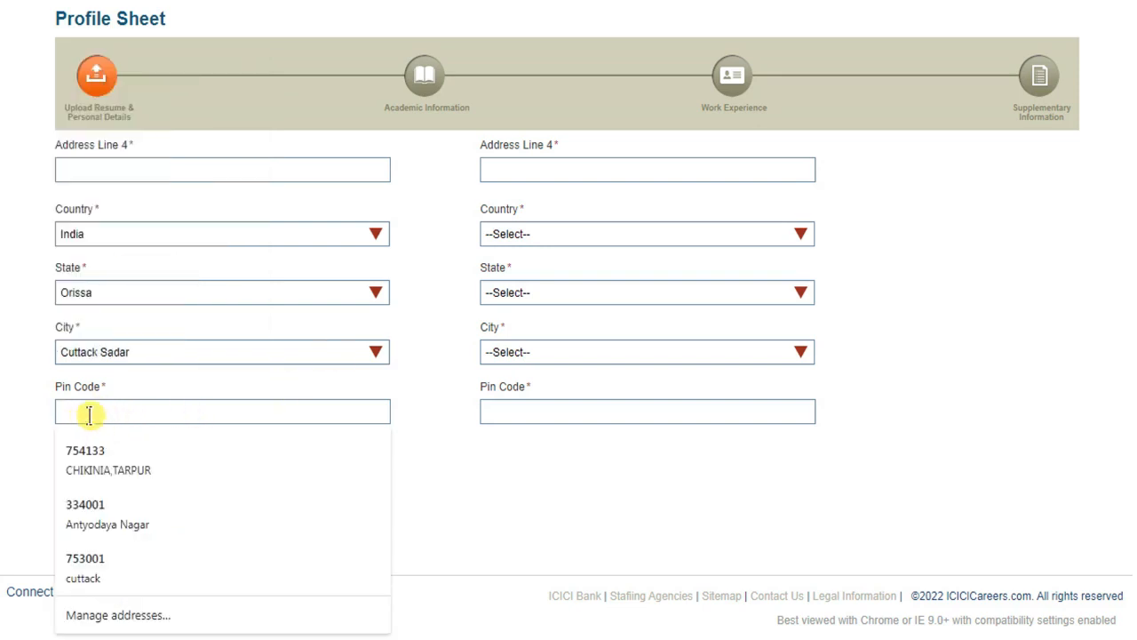
type("753001")
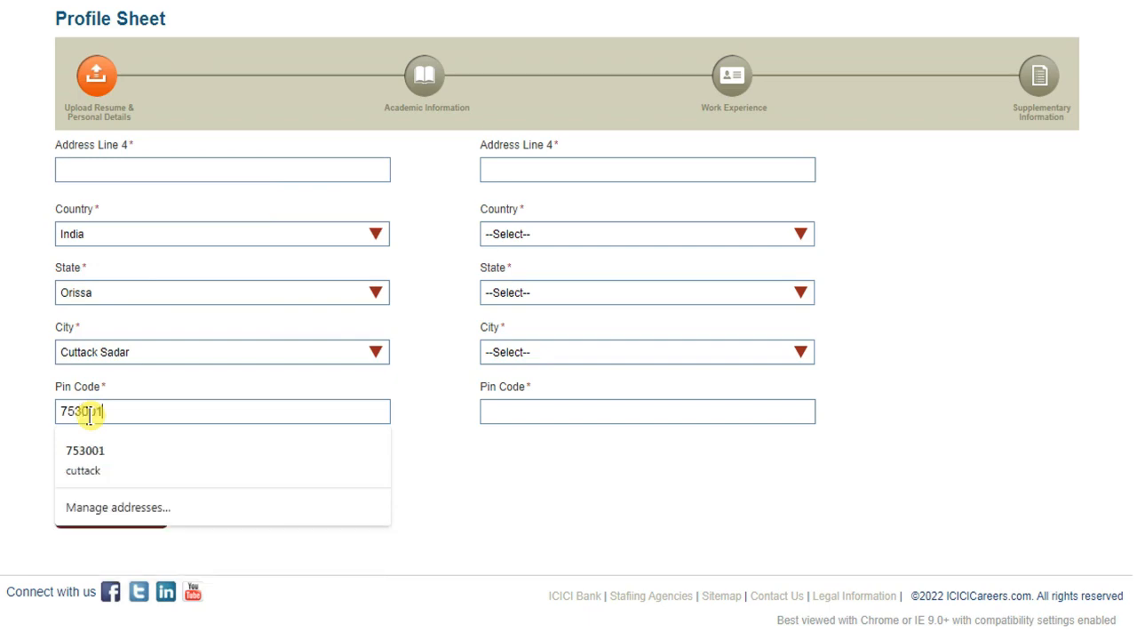
left_click(451, 388)
- Review the correspondence and permanent address fields and continue to the academic information section
scroll(448, 386, "up", 6)
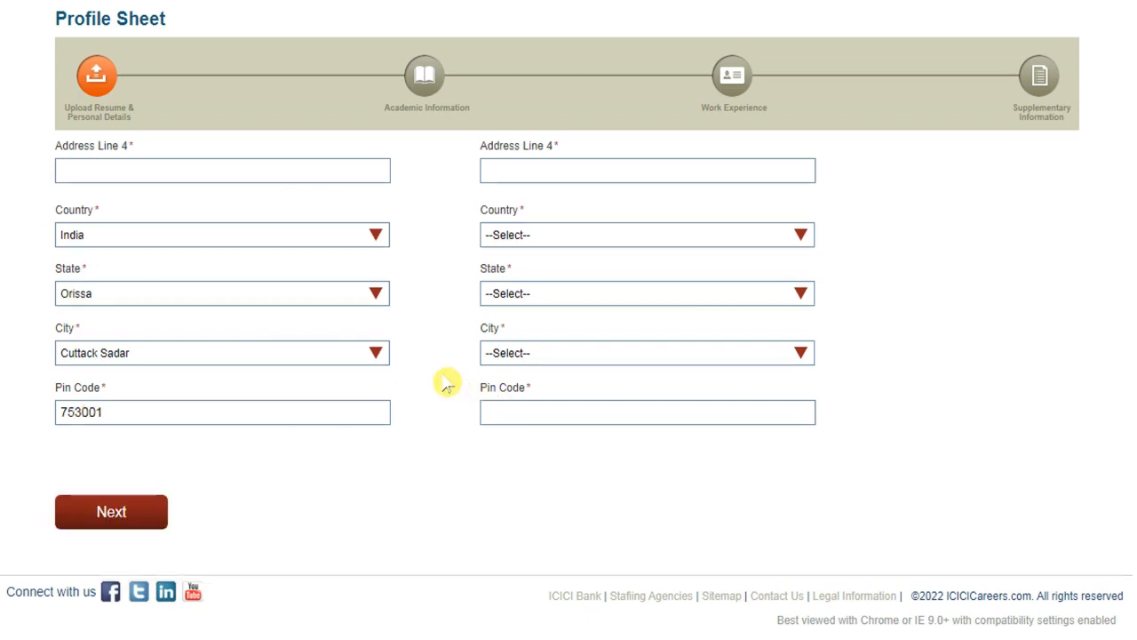
scroll(453, 353, "up", 2)
scroll(432, 332, "down", 4)
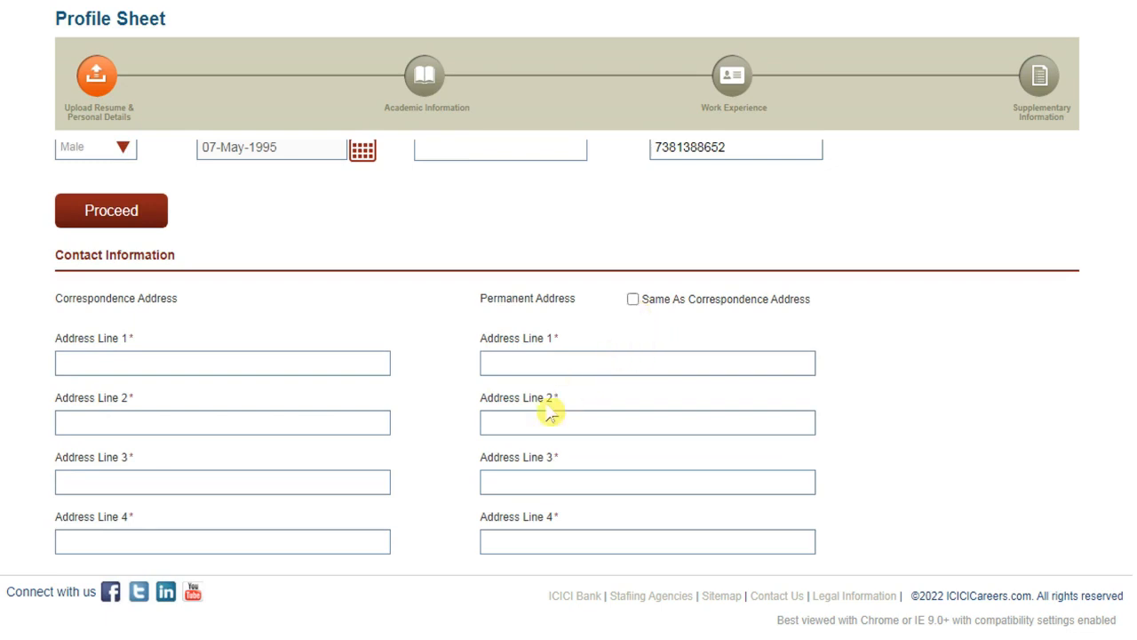
scroll(549, 406, "down", 3)
scroll(577, 513, "down", 5)
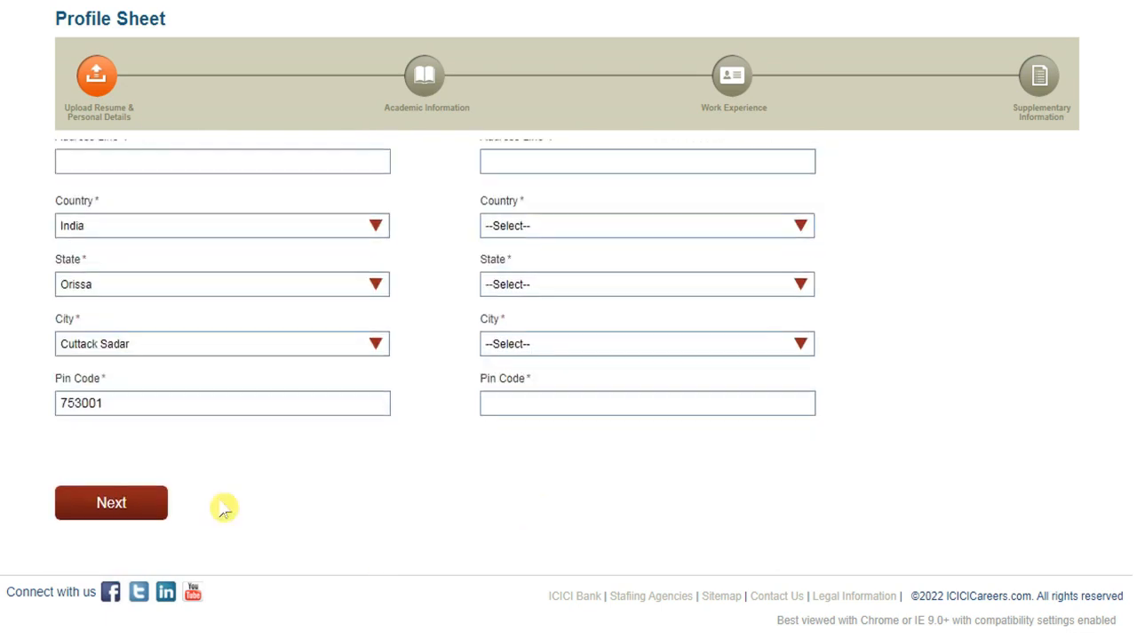
left_click(123, 503)
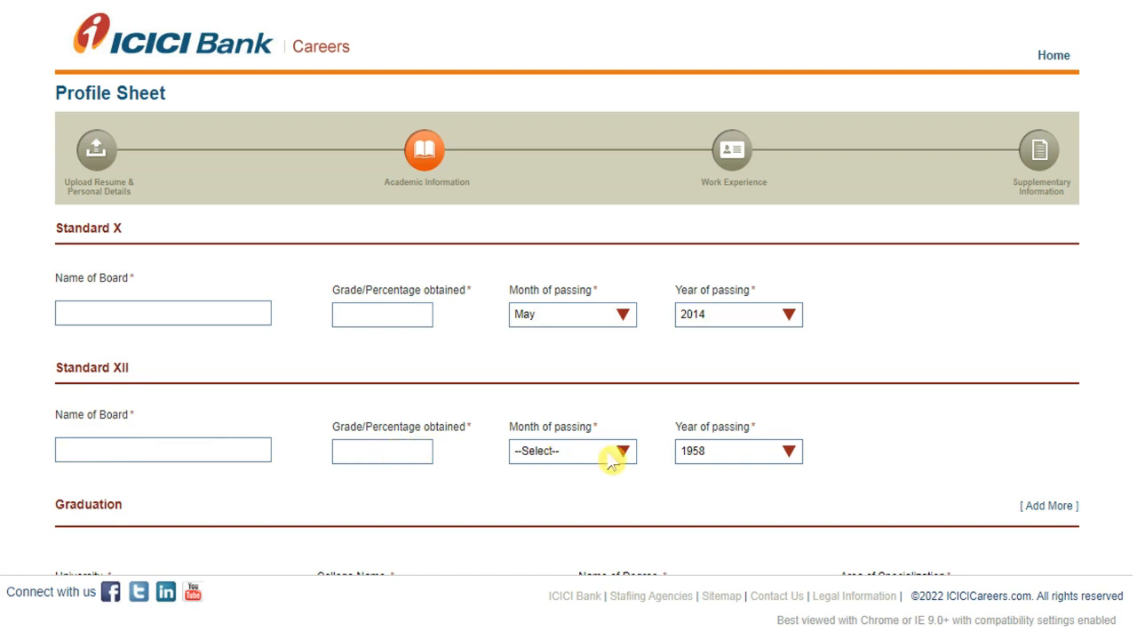
left_click(711, 453)
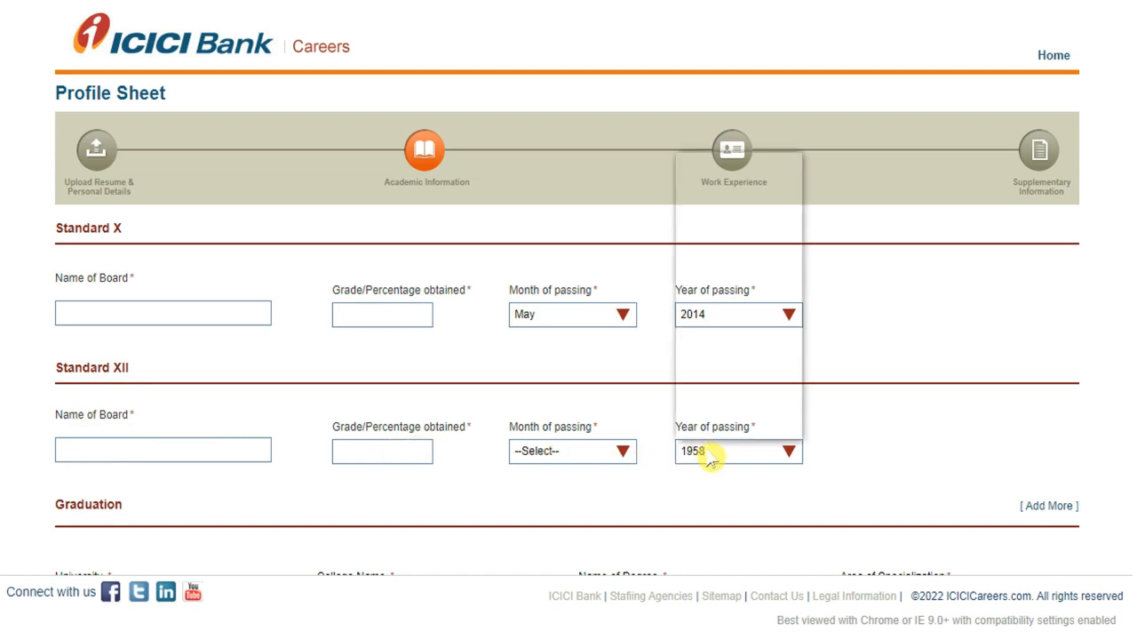
left_click(799, 447)
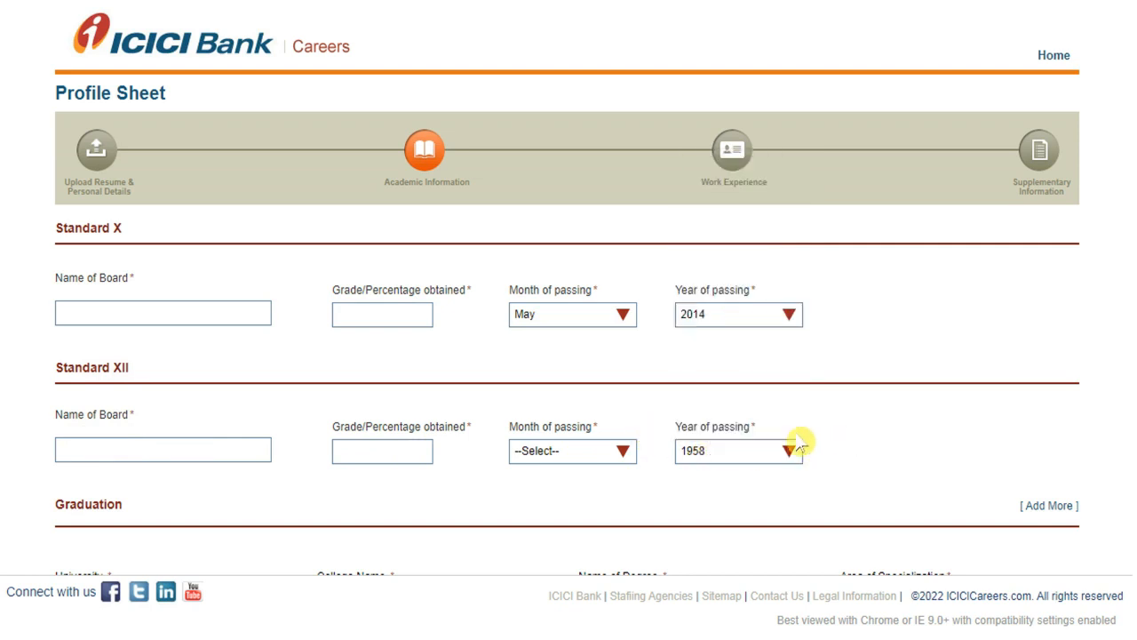
- Set the graduation university to UTKAL UNIVERSITY, BHUBANESWAR, the college to FAKIR MOHAN UNIVERSITY and the degree to BACHELOR
scroll(720, 426, "down", 1)
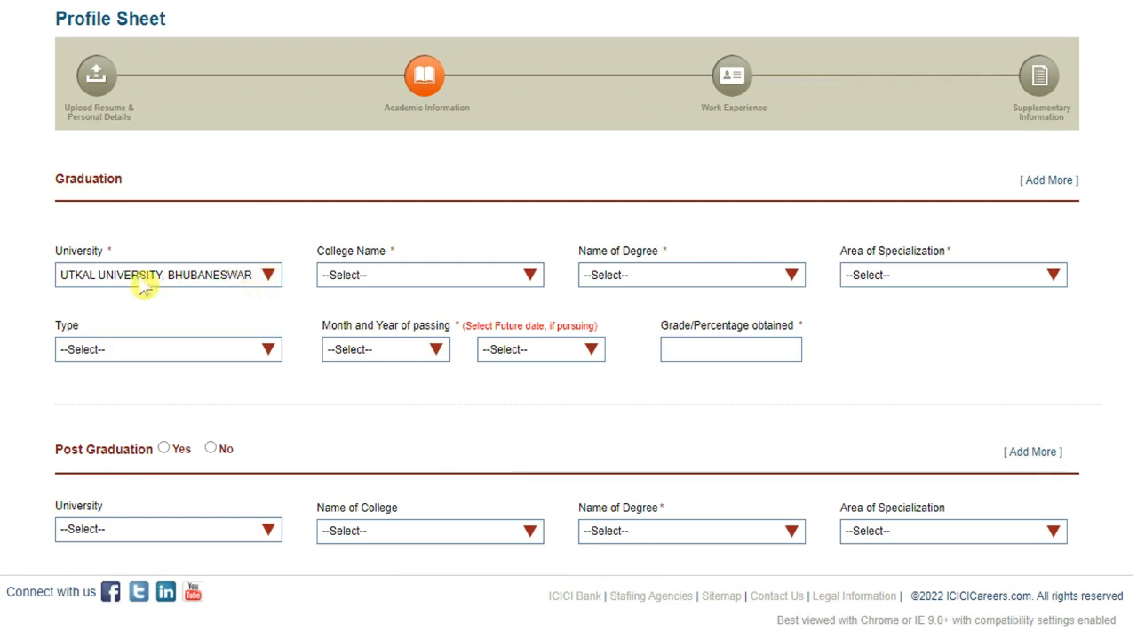
left_click(264, 276)
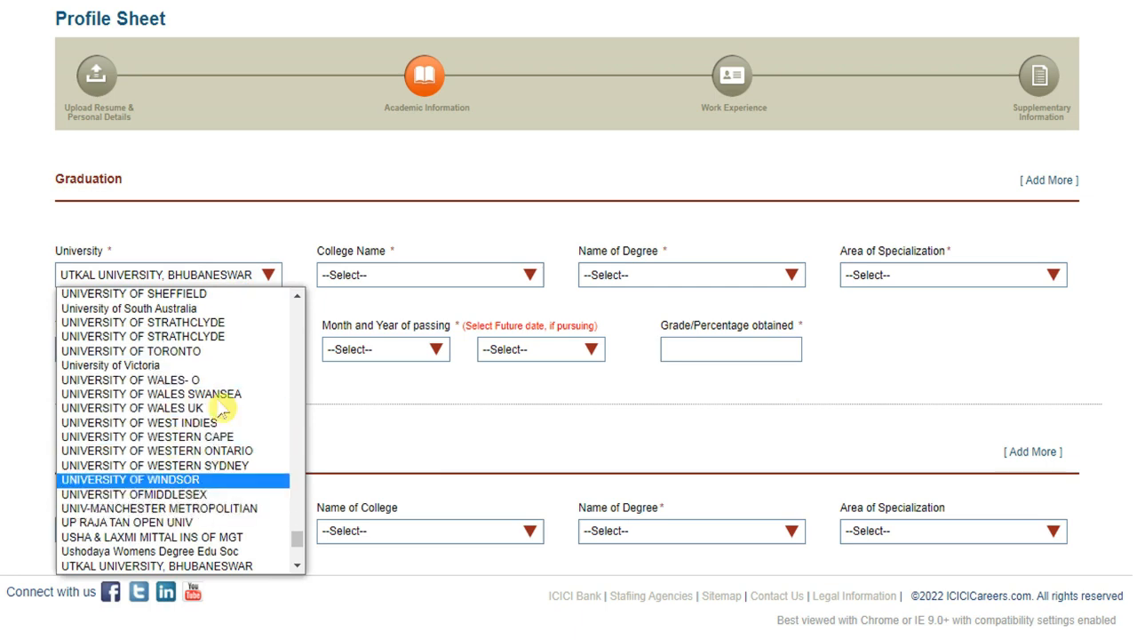
left_click(246, 247)
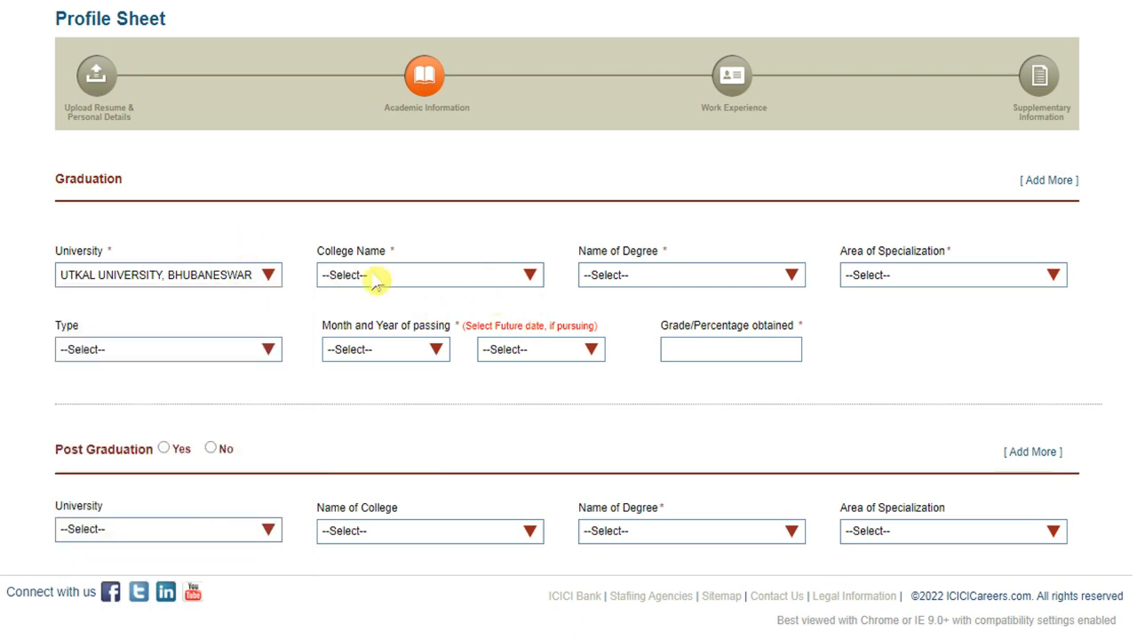
left_click(455, 283)
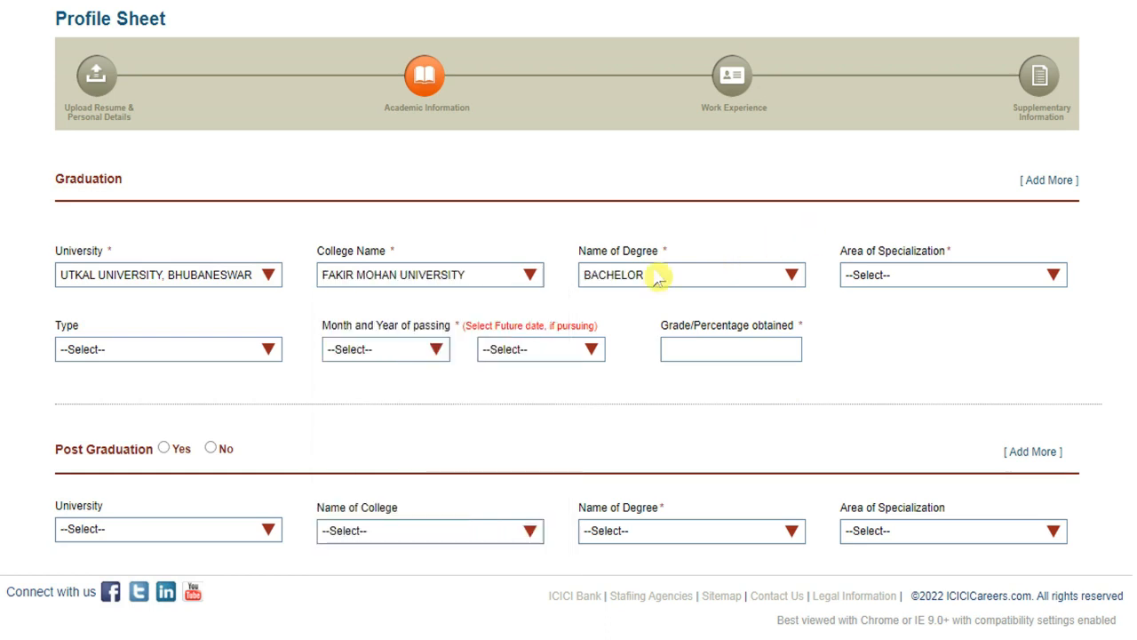
- Look through the list of degree names offered for the graduation entry
left_click(681, 277)
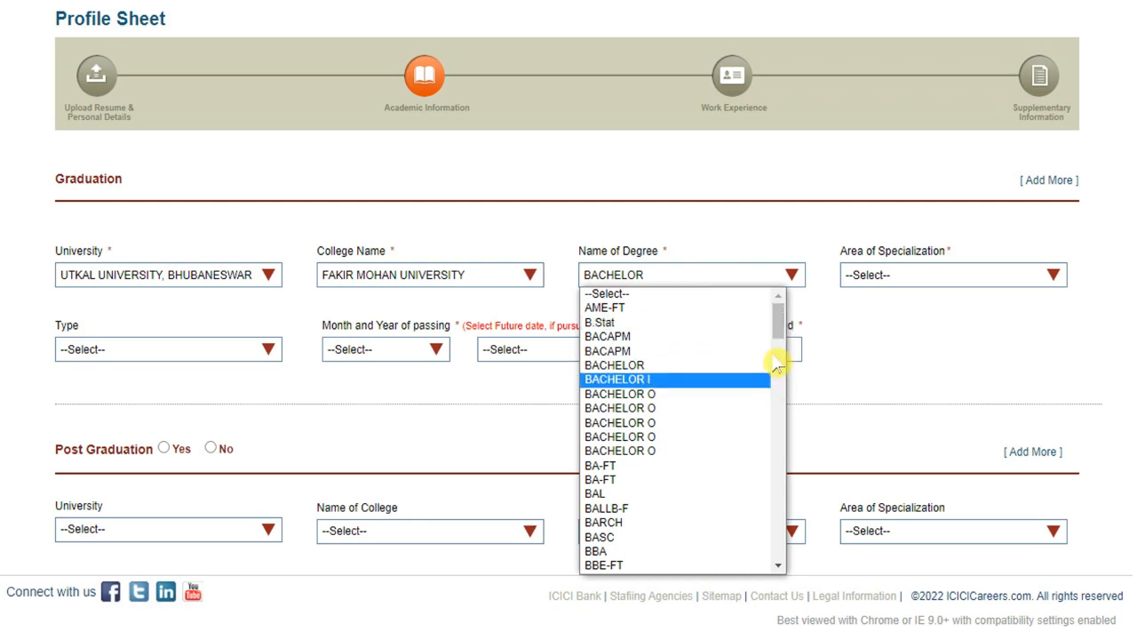
scroll(736, 455, "down", 20)
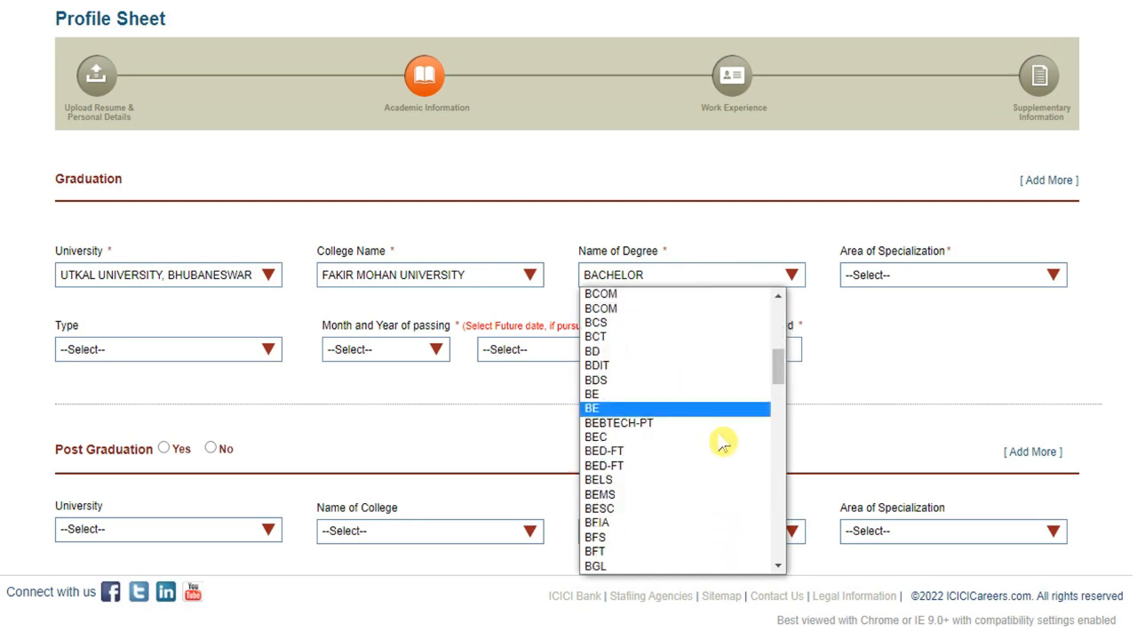
scroll(717, 455, "down", 5)
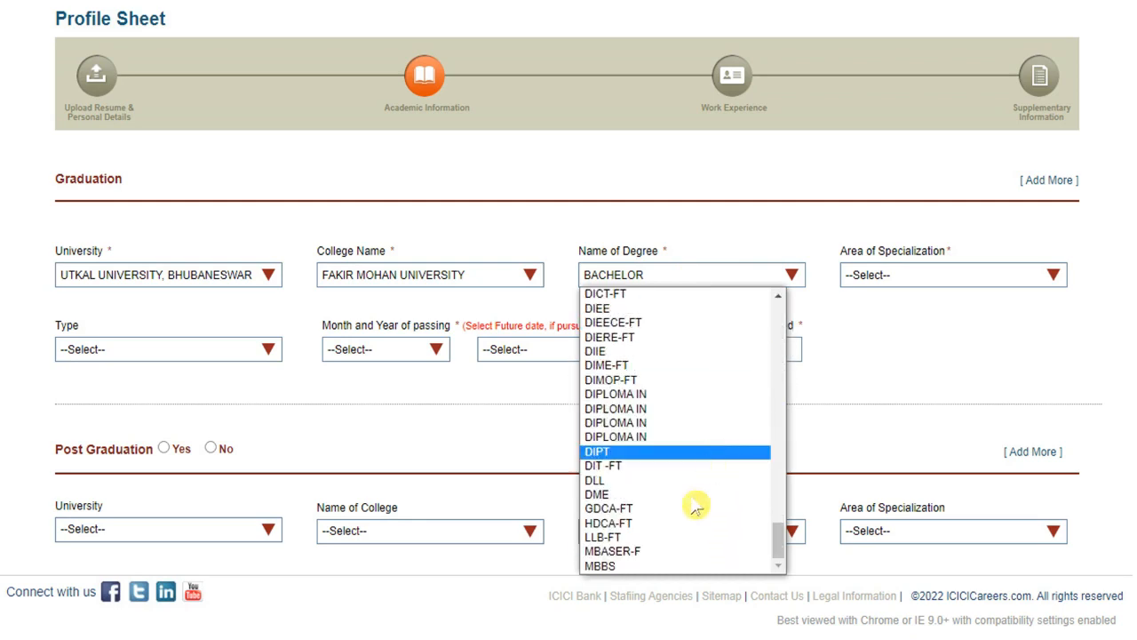
scroll(690, 497, "down", 1)
scroll(689, 497, "up", 20)
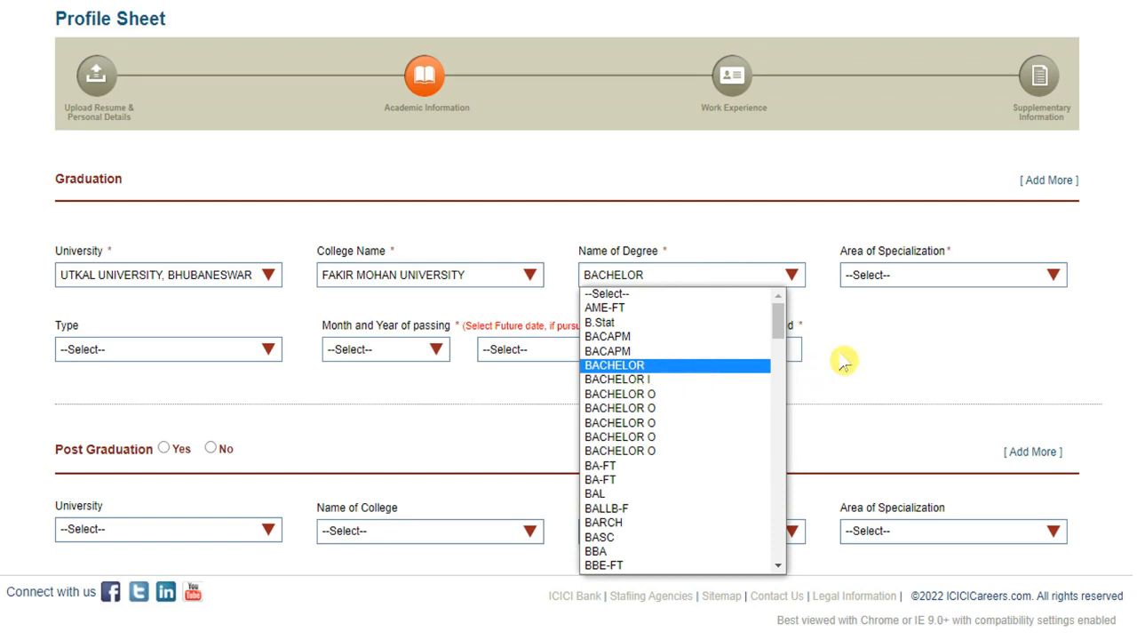
left_click(940, 360)
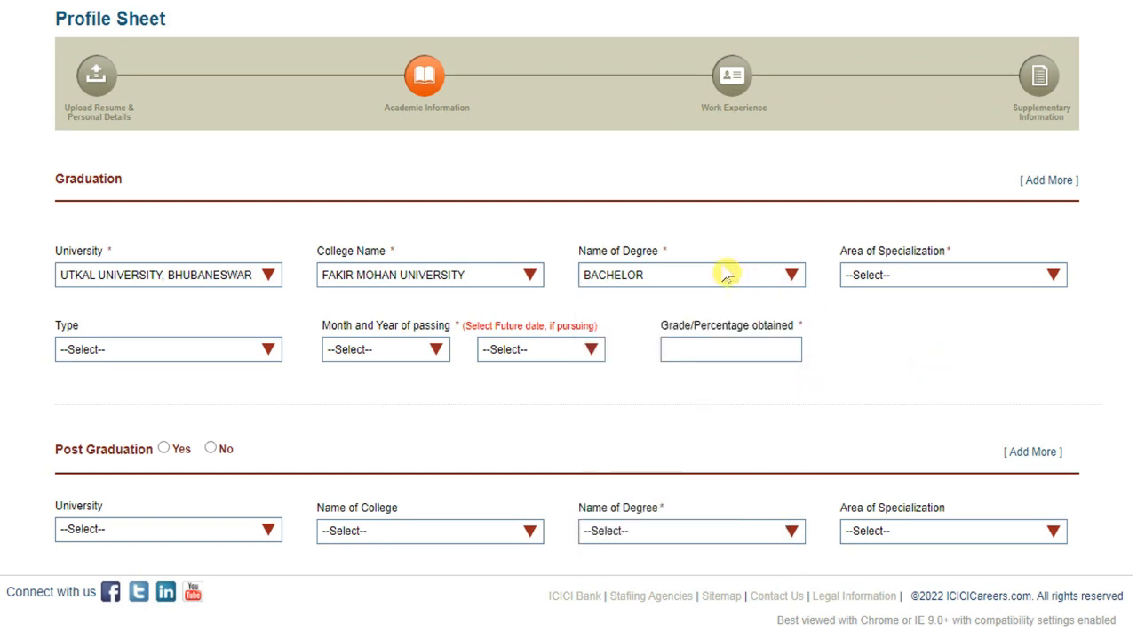
- Set the graduation area of specialization to CHEMISTRY and the course type to Full Time
left_click(931, 277)
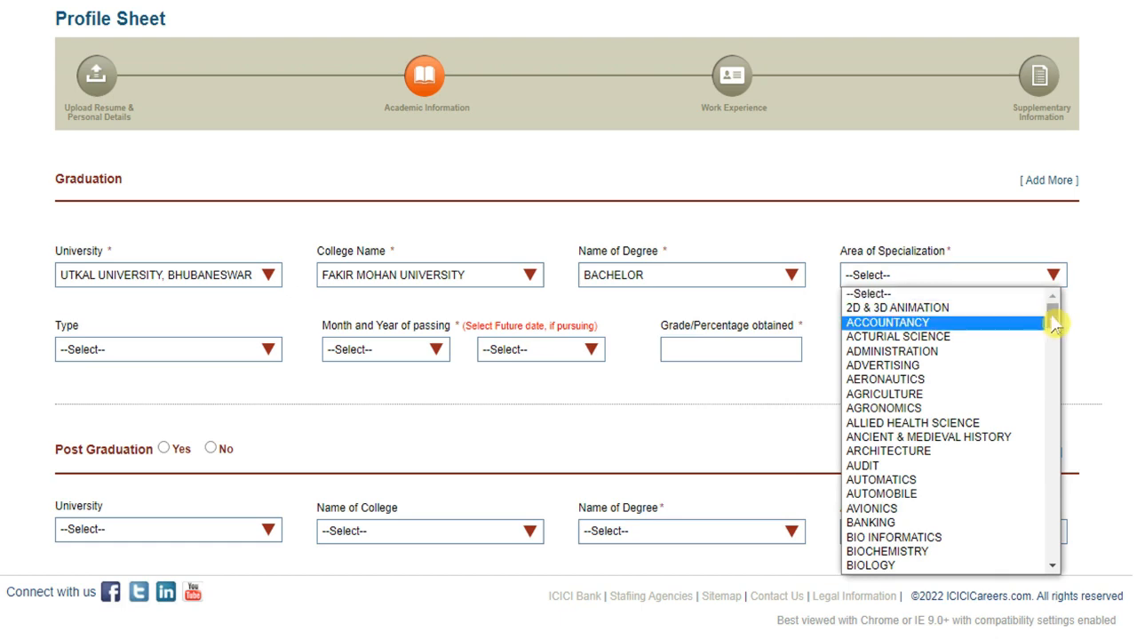
left_click_drag(1052, 325, 1051, 377)
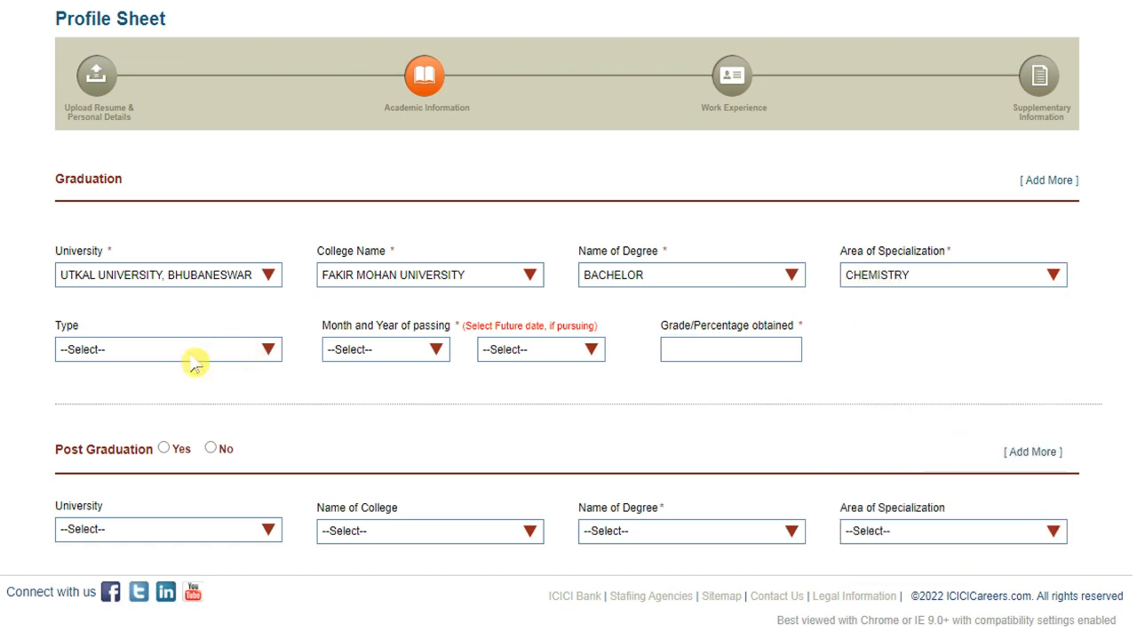
left_click(195, 350)
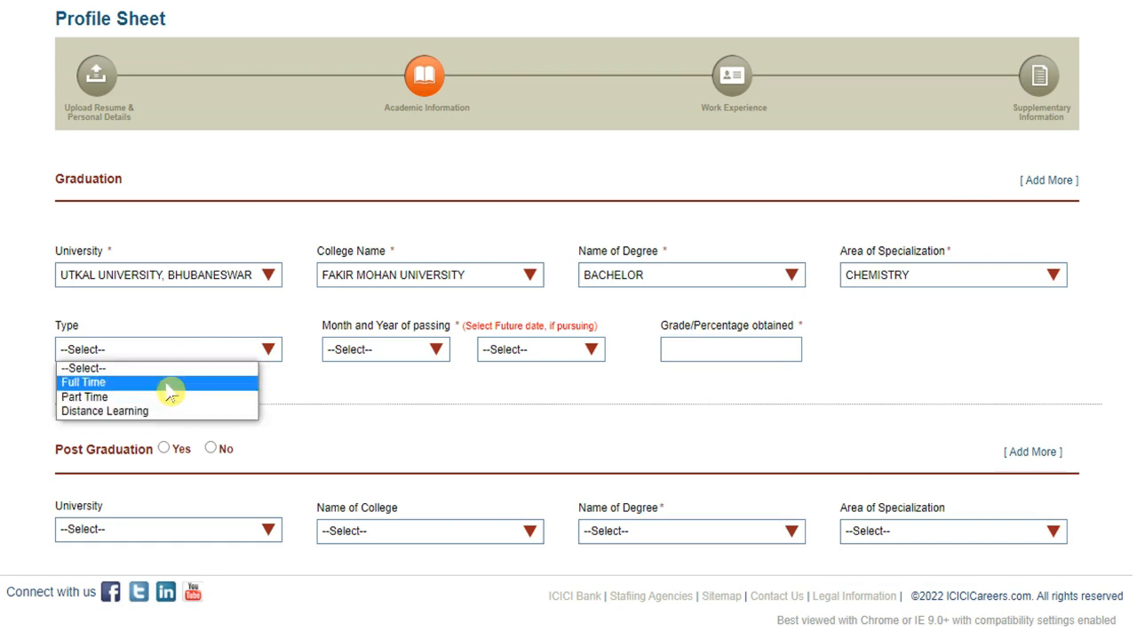
left_click(170, 389)
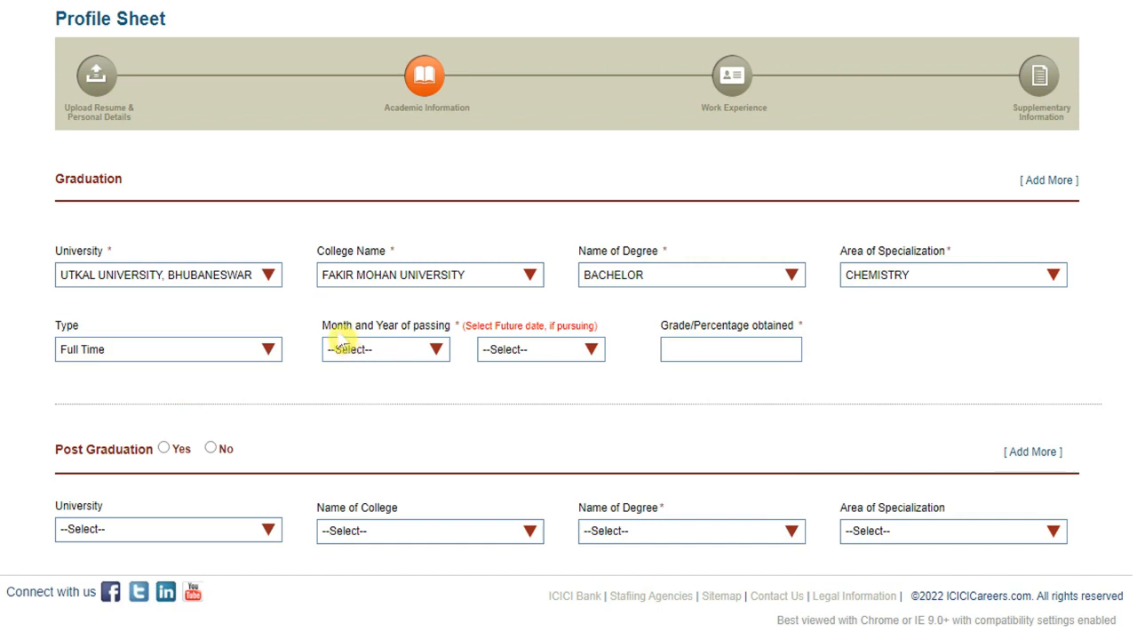
- Set the graduation month and year of passing to April 2019 and the grade/percentage obtained to 72
left_click(421, 356)
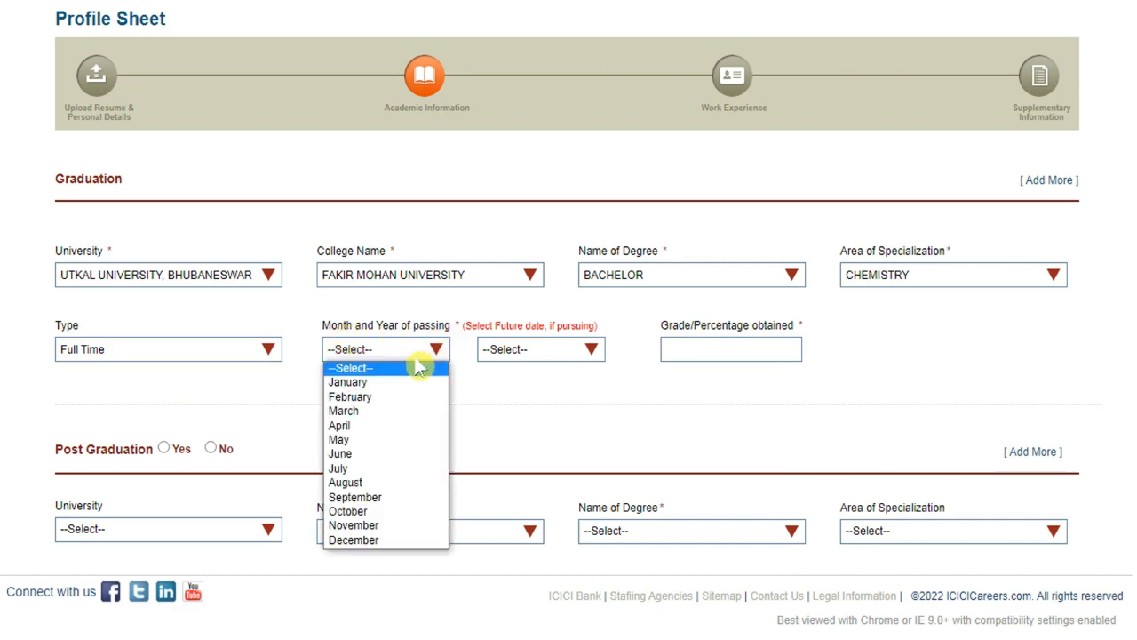
left_click(351, 427)
left_click(553, 358)
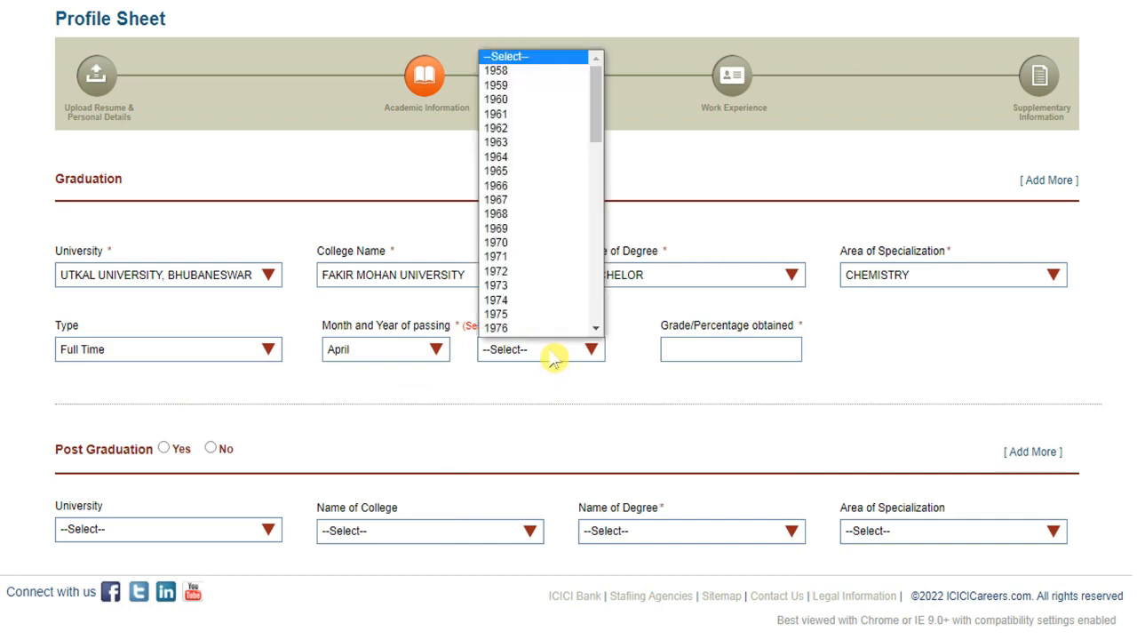
left_click_drag(595, 127, 610, 300)
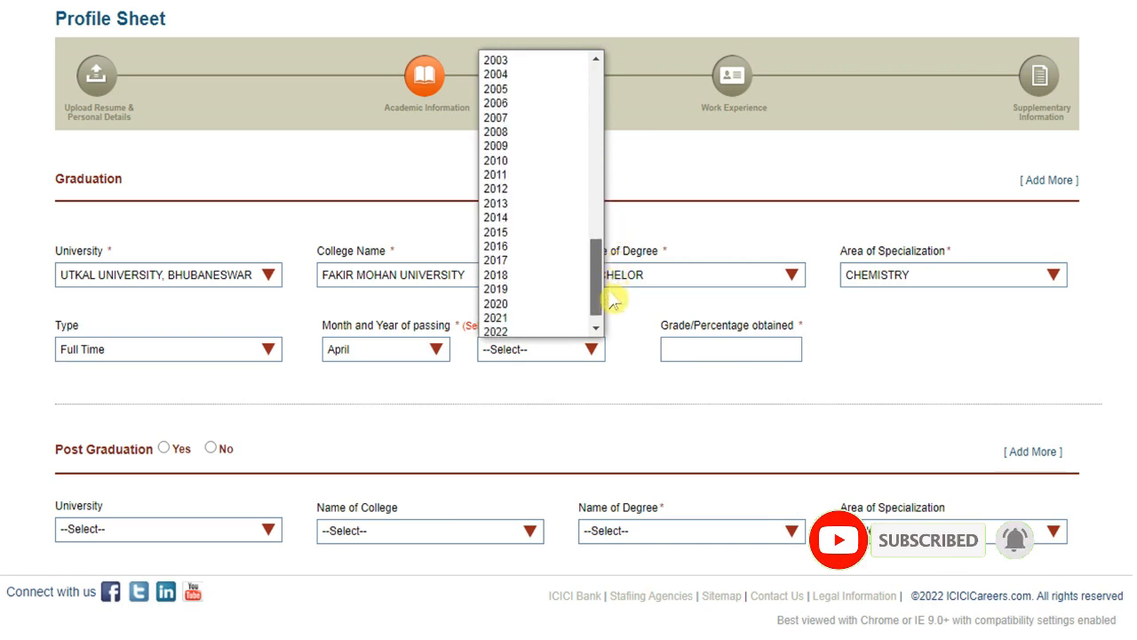
left_click(520, 293)
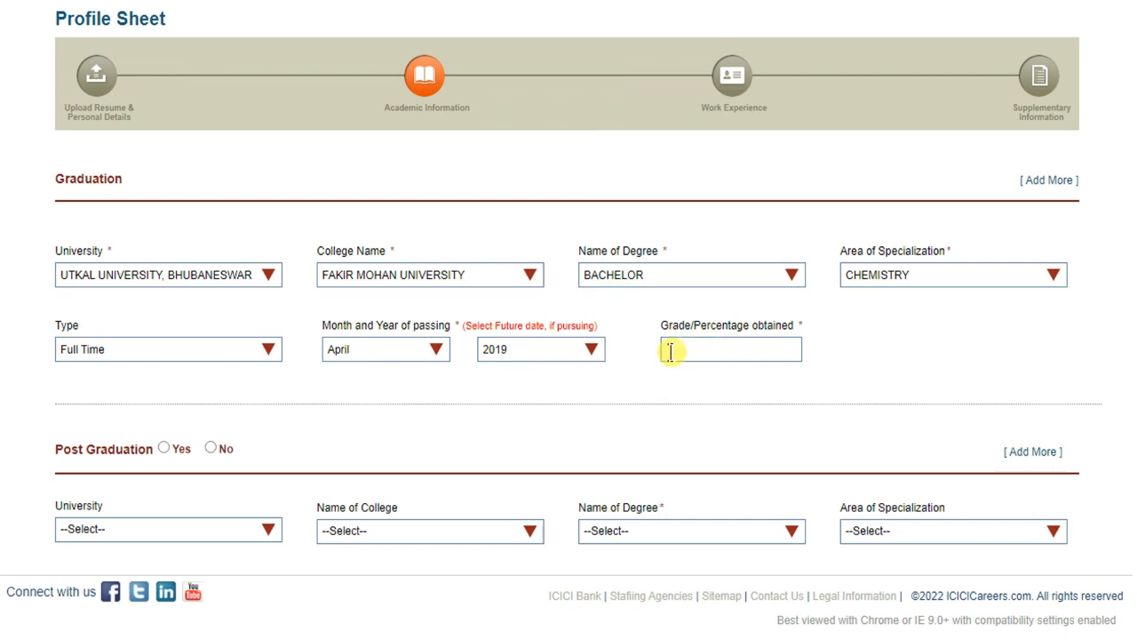
left_click(734, 351)
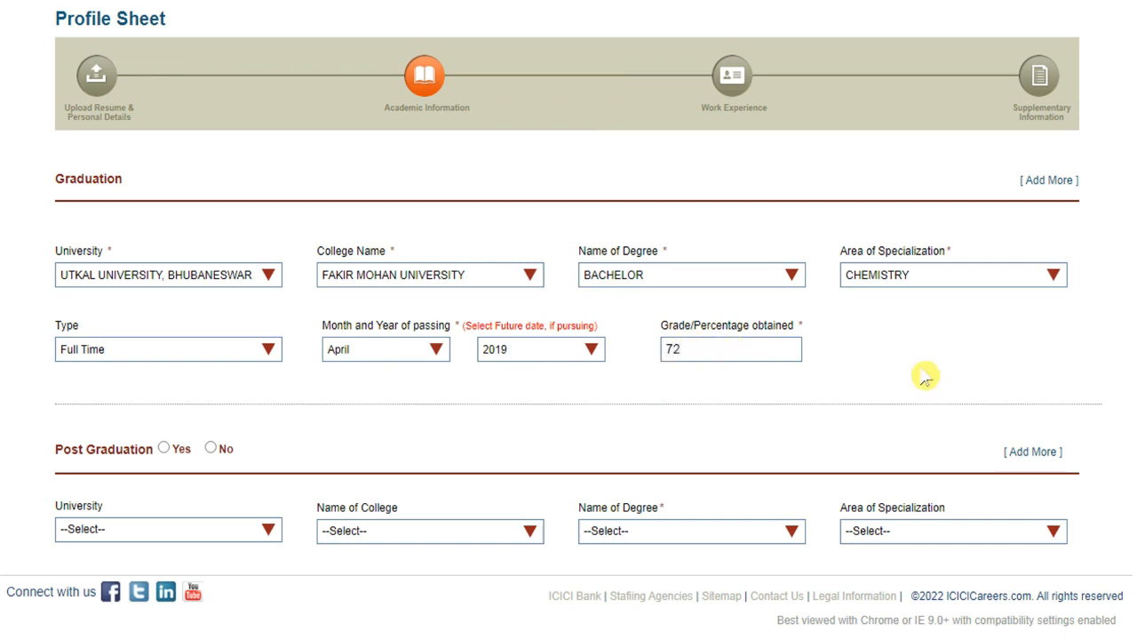
- Mark post graduation as No in the academic information
scroll(922, 371, "down", 2)
left_click(163, 261)
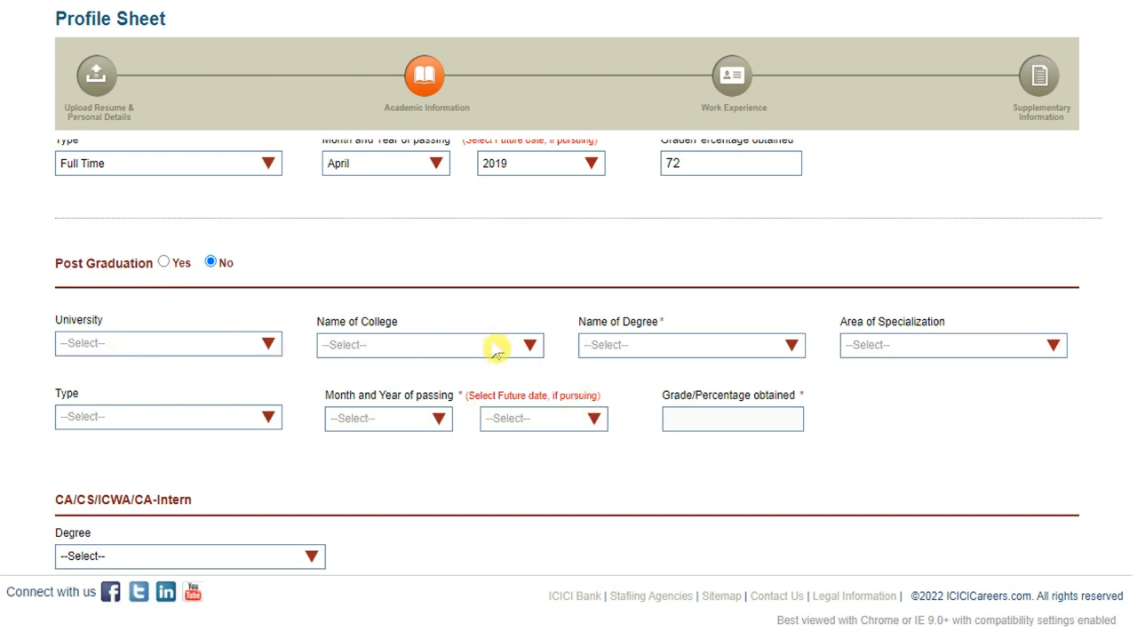
- Check the degree options offered under CA/CS/ICWA/CA-Intern without choosing one
scroll(521, 386, "down", 2)
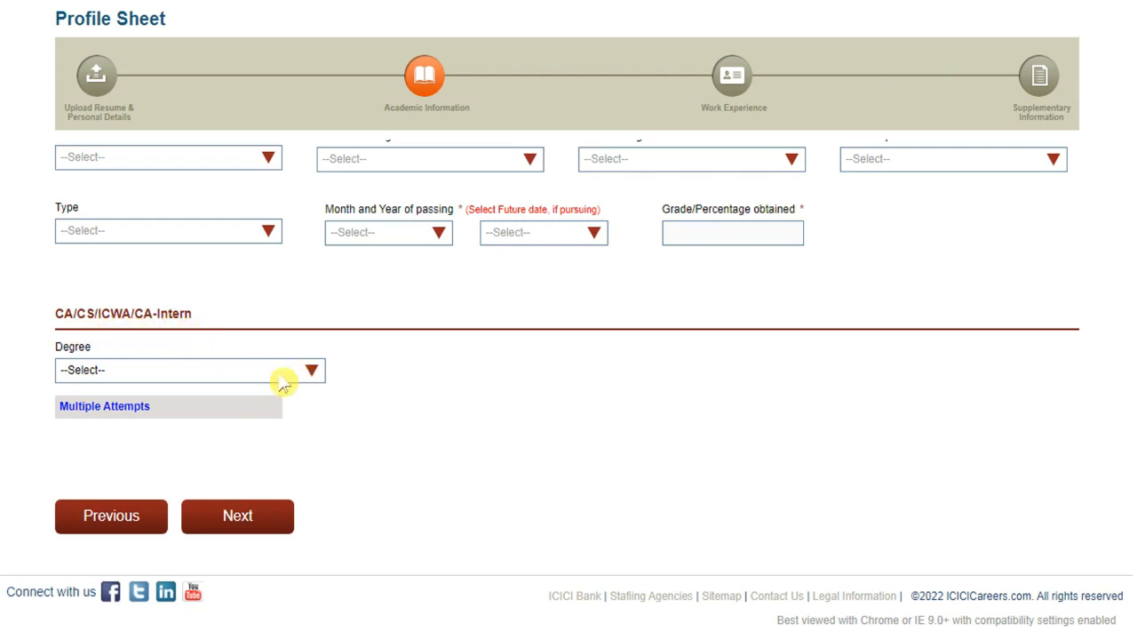
left_click(89, 369)
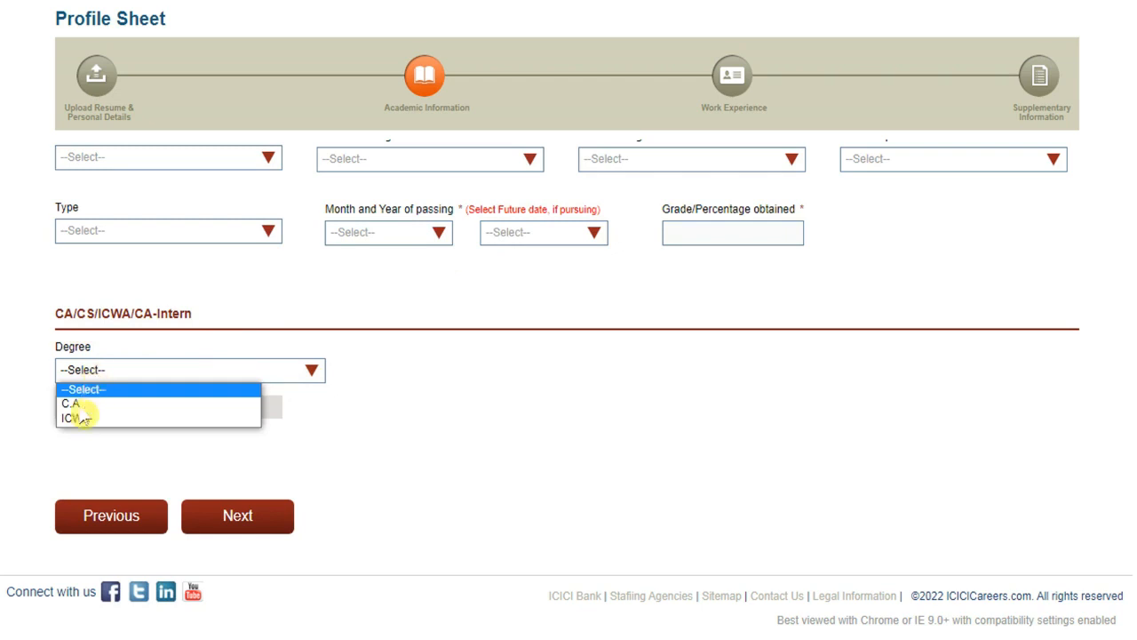
left_click(391, 444)
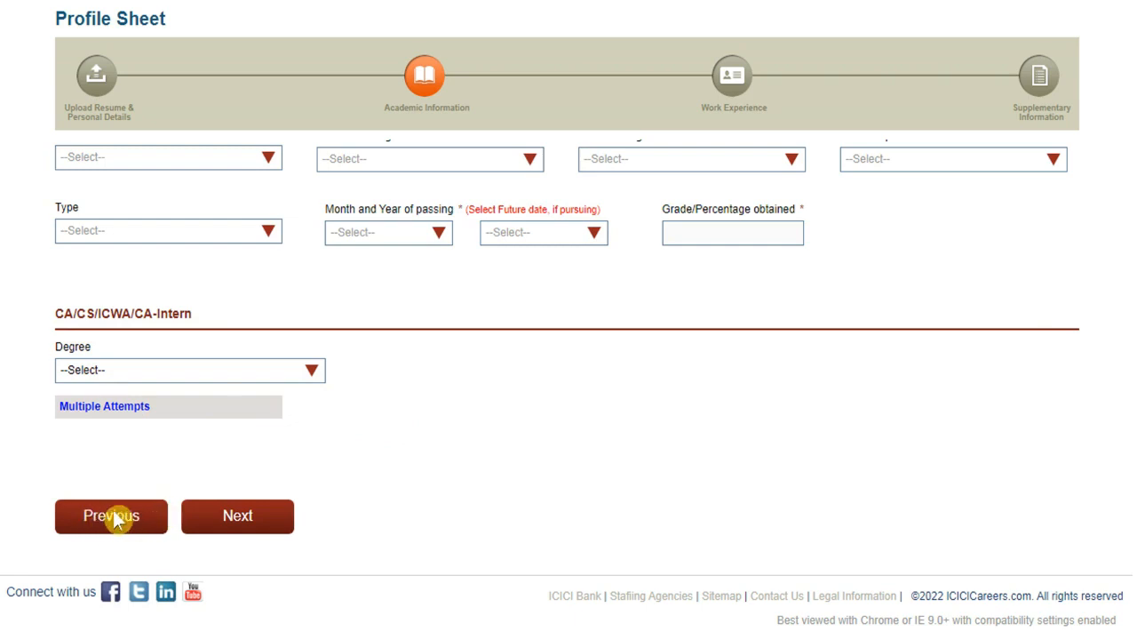
scroll(283, 423, "up", 1)
scroll(280, 419, "up", 1)
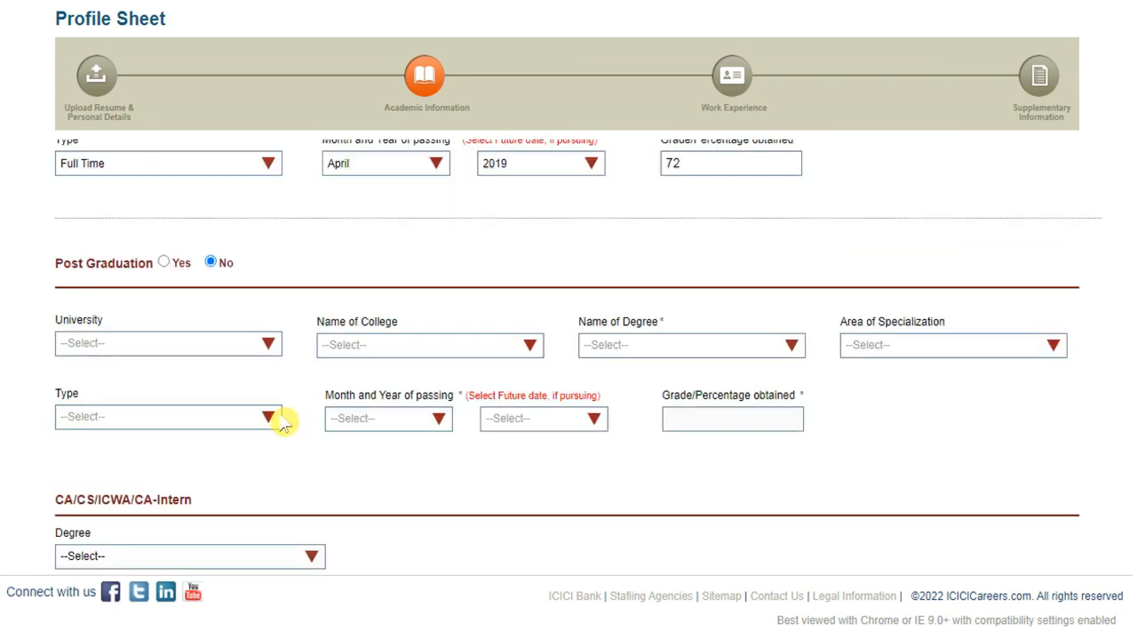
- Finish the academic information and continue to the work experience section
scroll(284, 418, "down", 3)
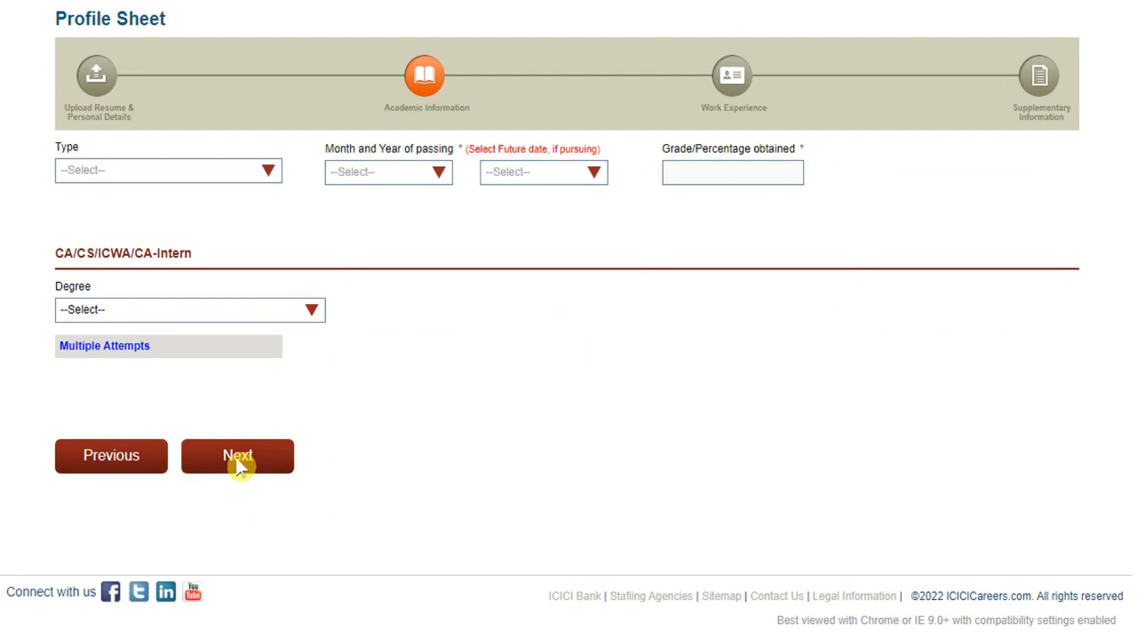
left_click(239, 457)
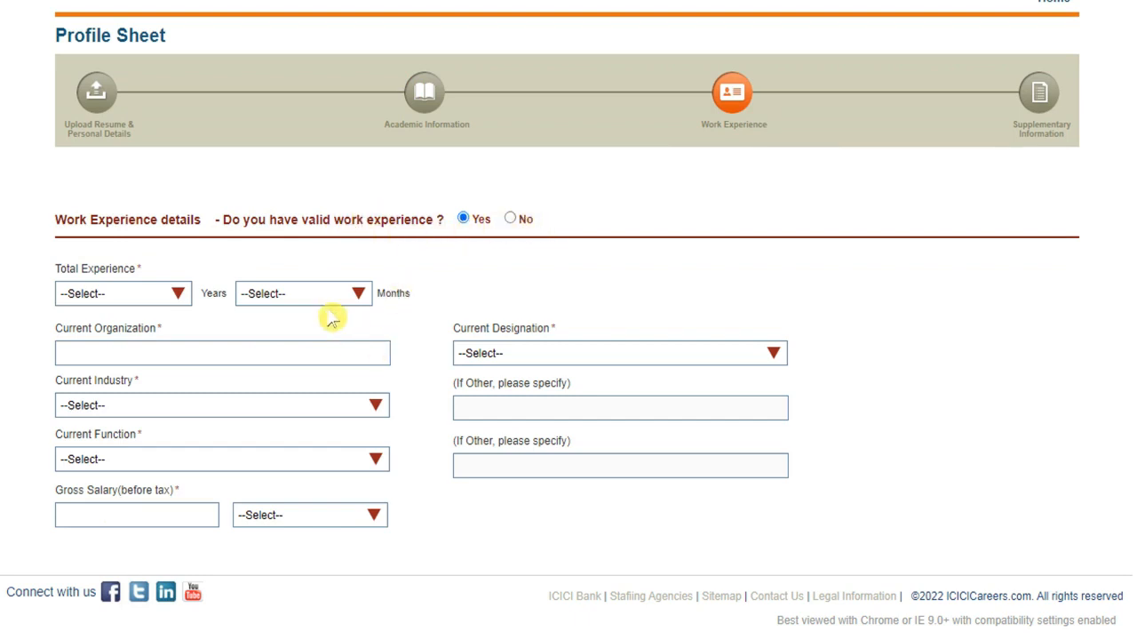
- Examine the years and months options for total experience without choosing any
left_click(142, 294)
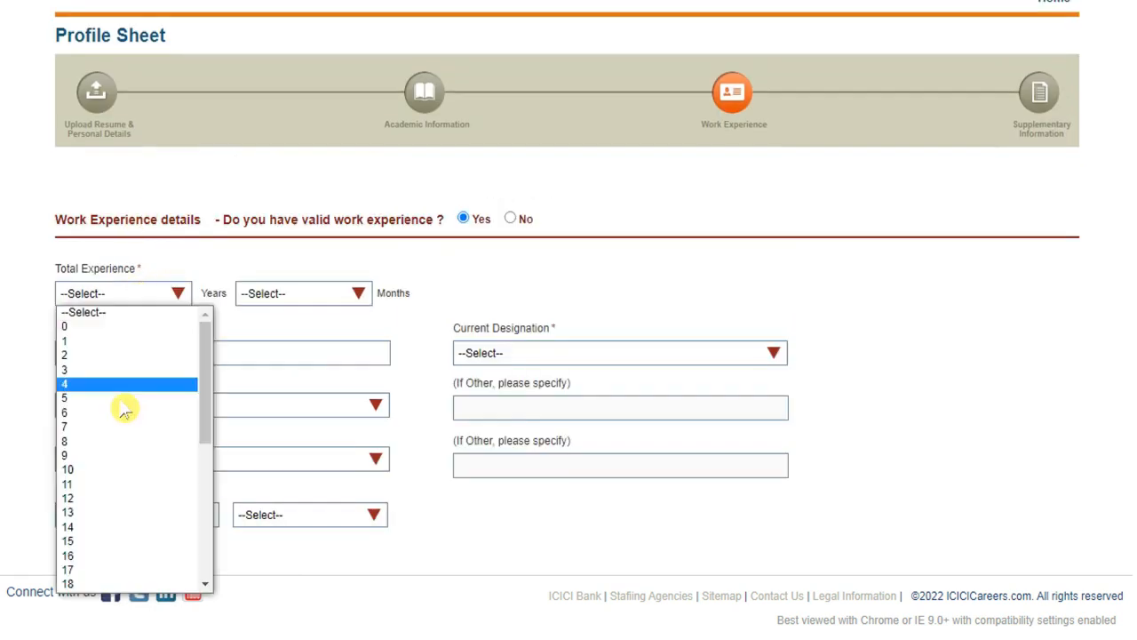
left_click(231, 261)
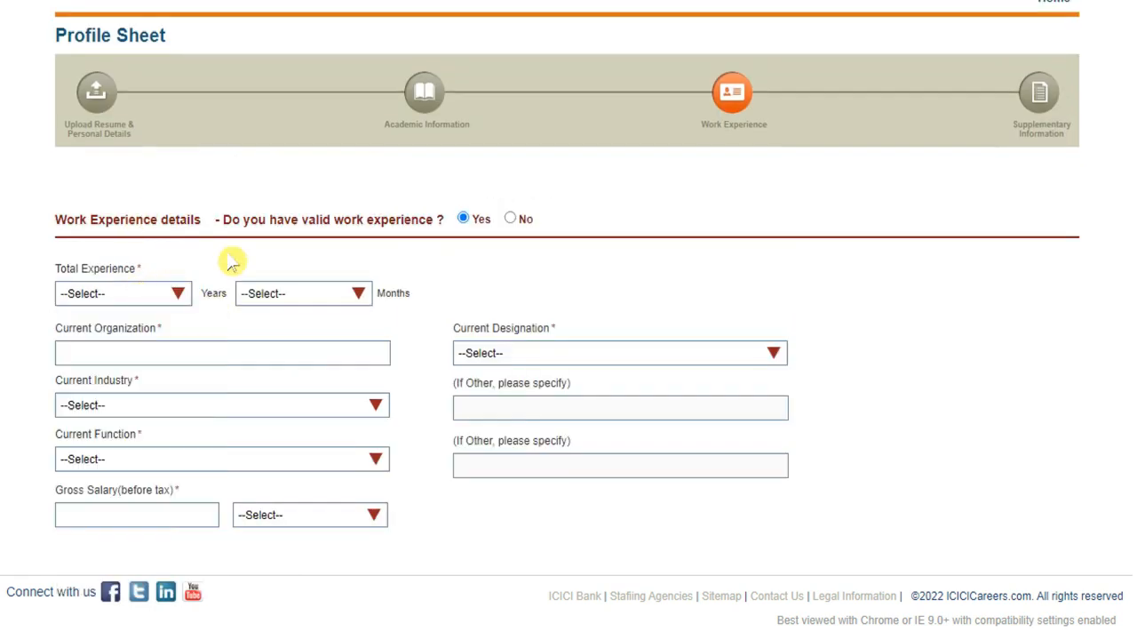
left_click(273, 293)
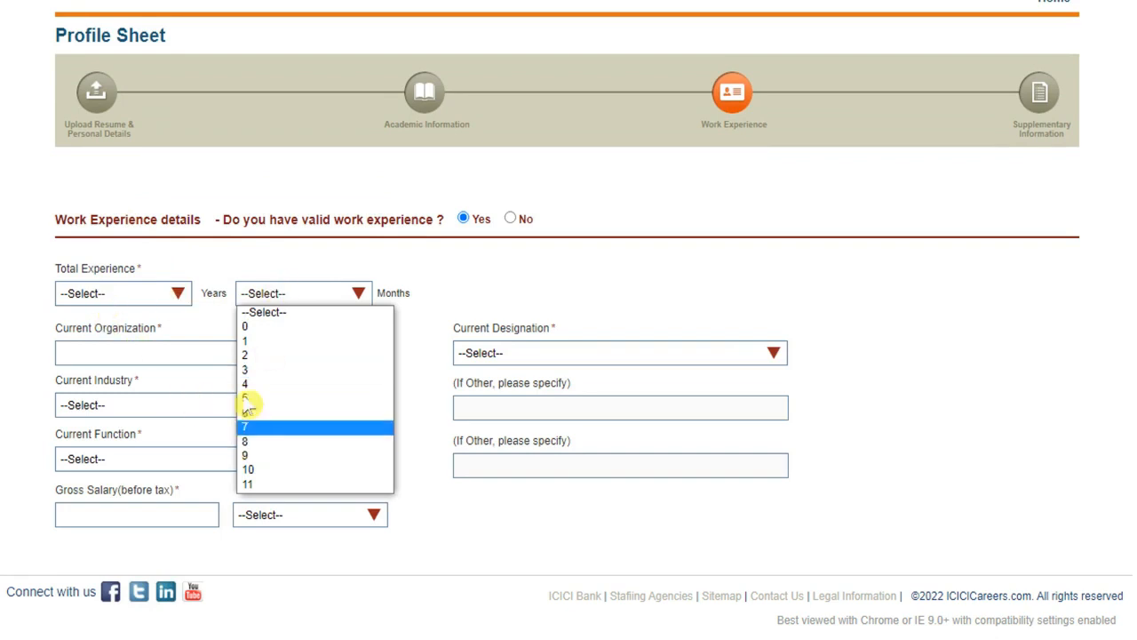
left_click(476, 302)
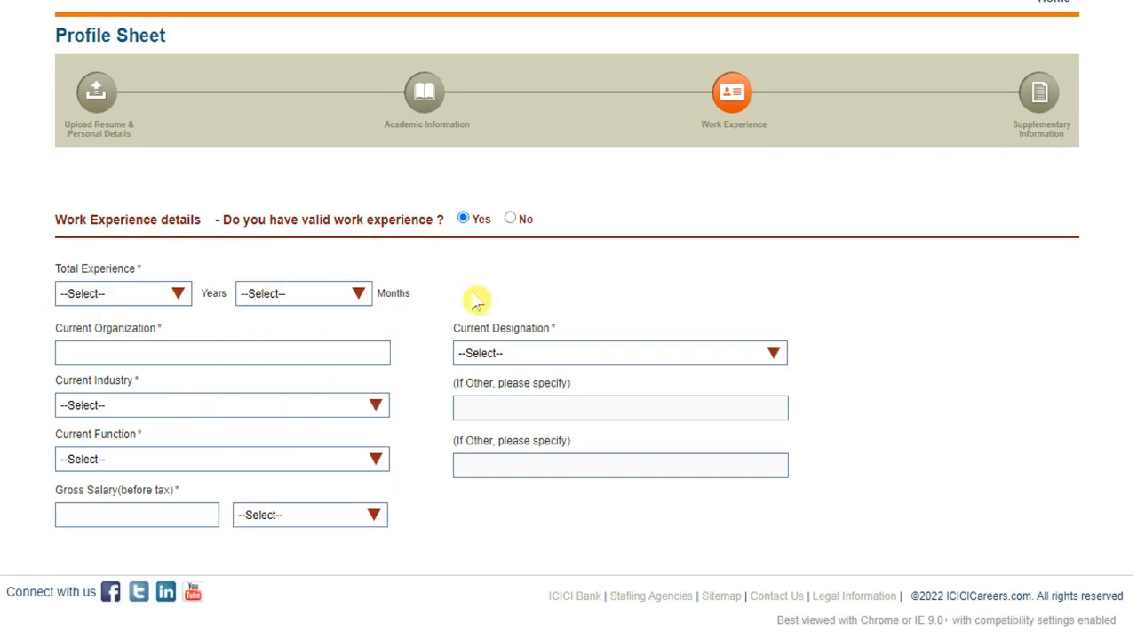
left_click(311, 294)
left_click(474, 304)
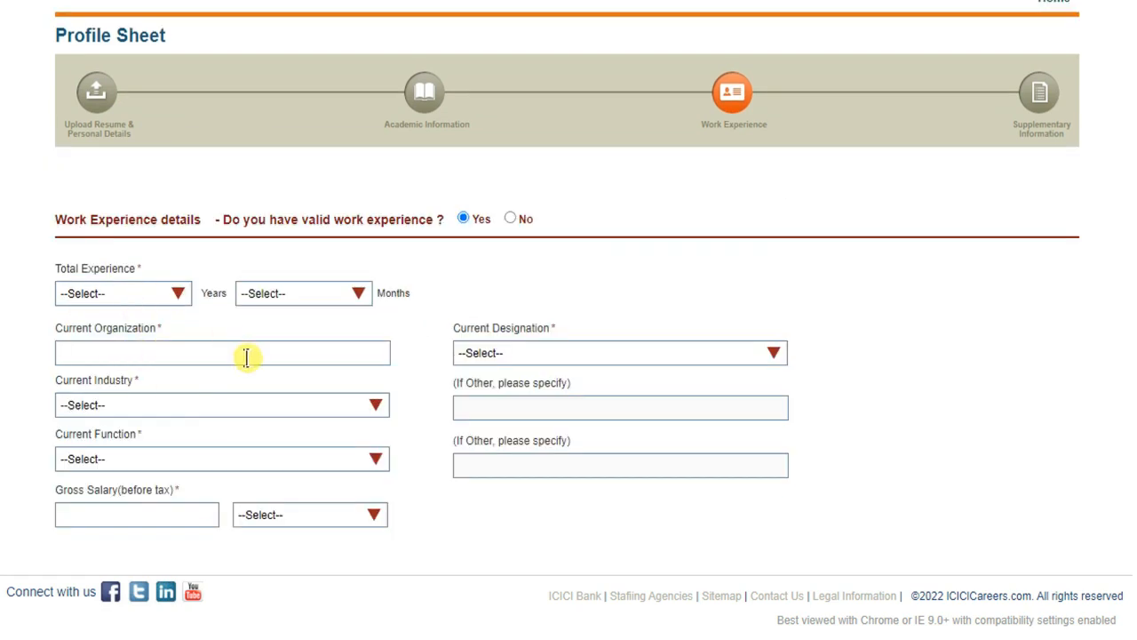
- Examine the options for current designation, industry, function and gross salary period without choosing any
left_click(535, 357)
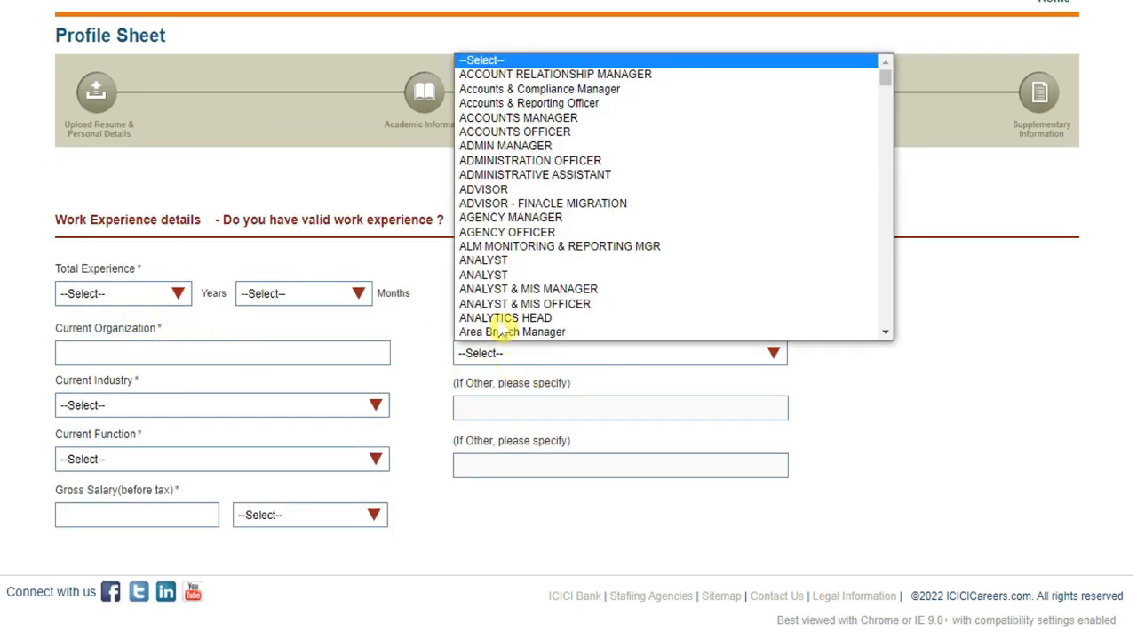
left_click(257, 411)
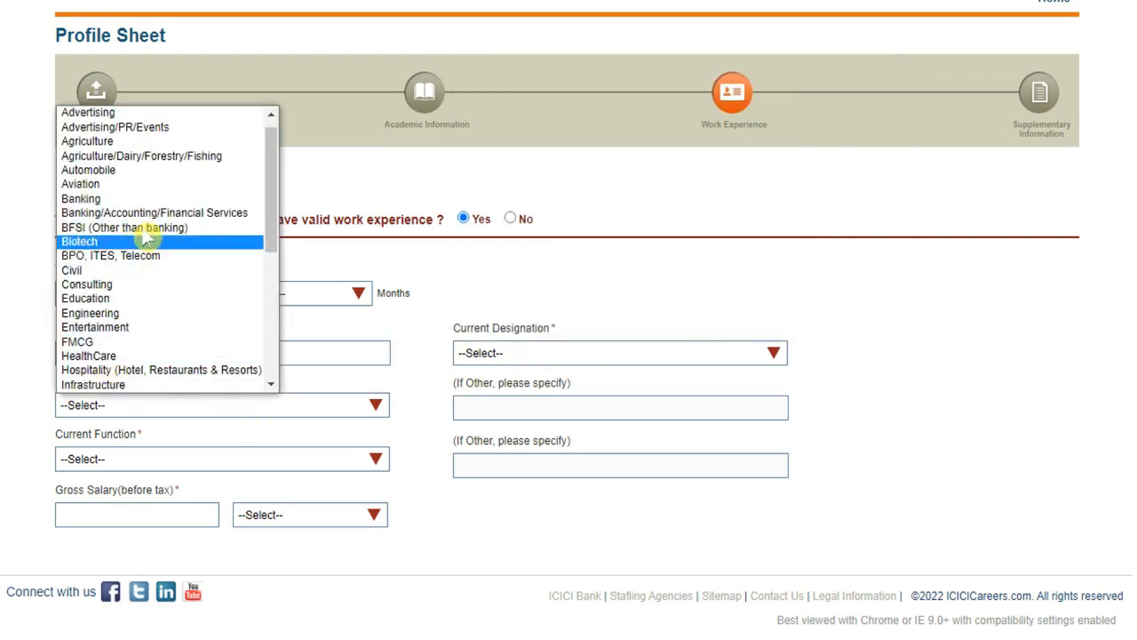
left_click(390, 328)
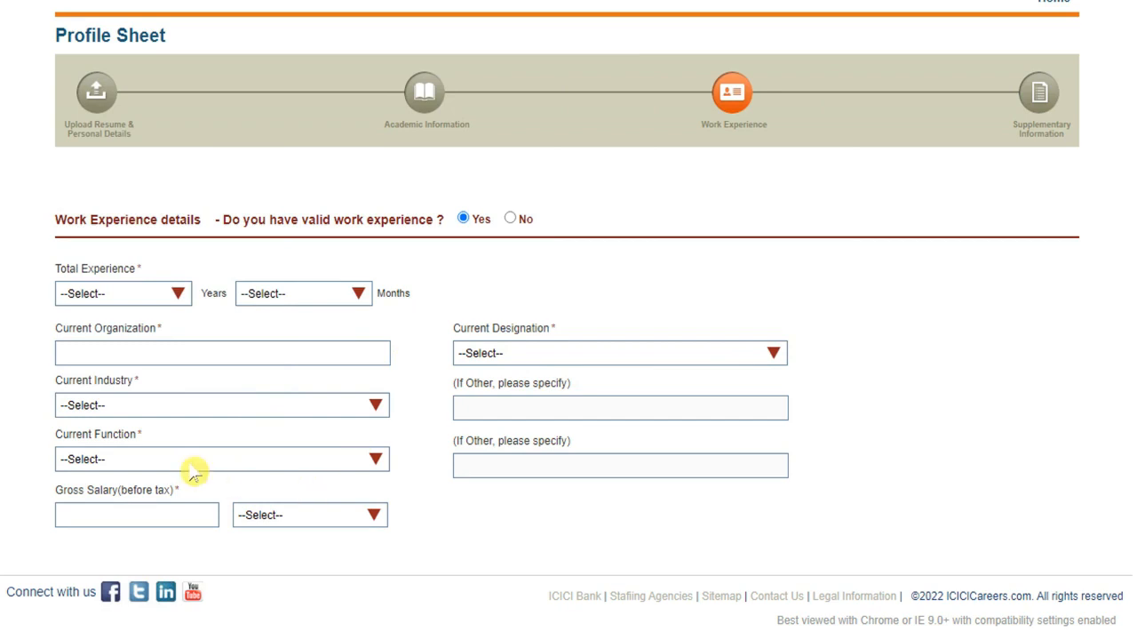
left_click(158, 460)
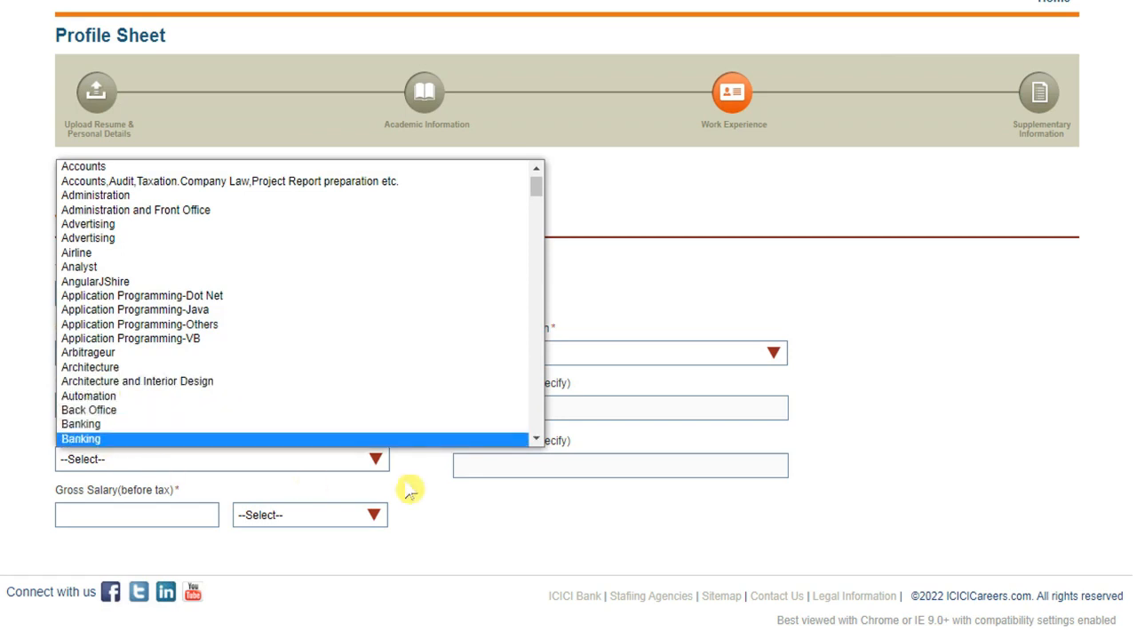
left_click(409, 533)
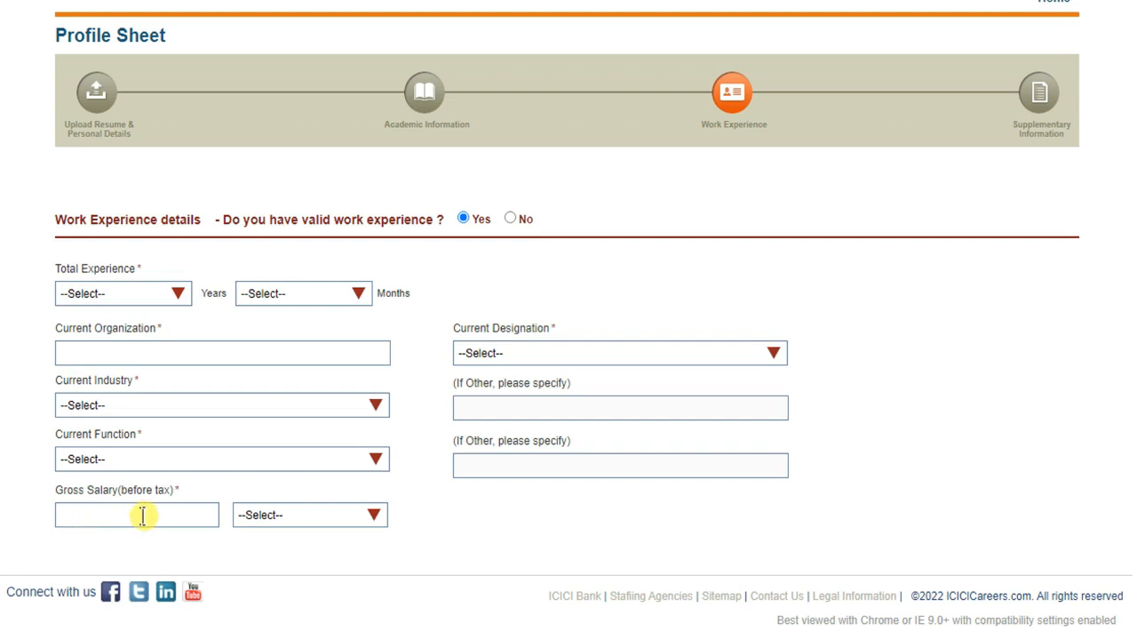
left_click(282, 517)
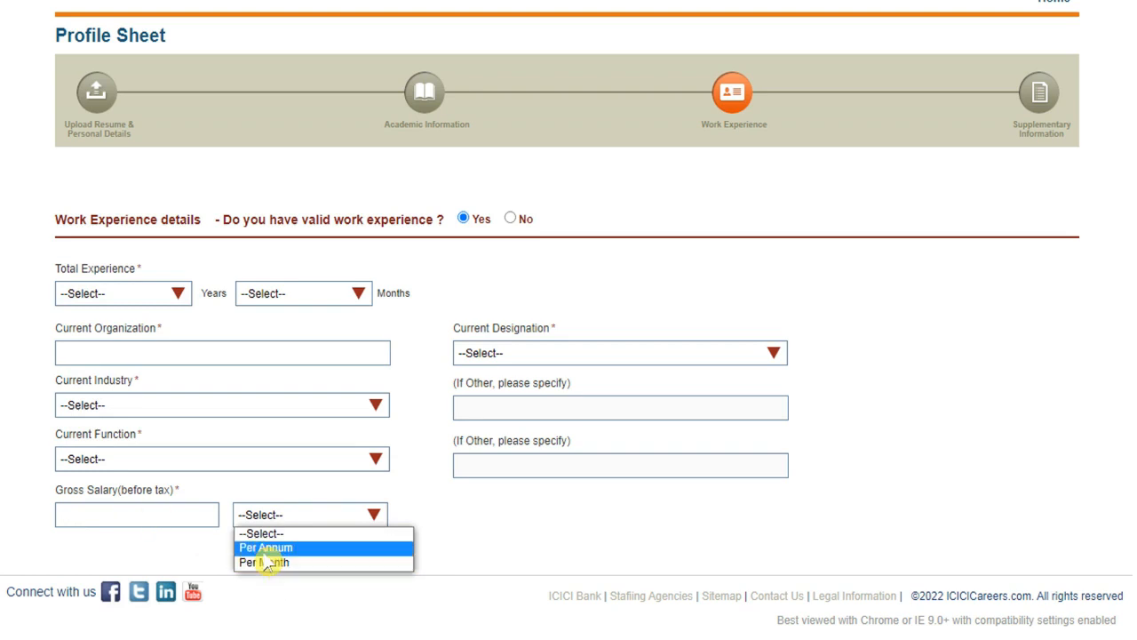
left_click(161, 515)
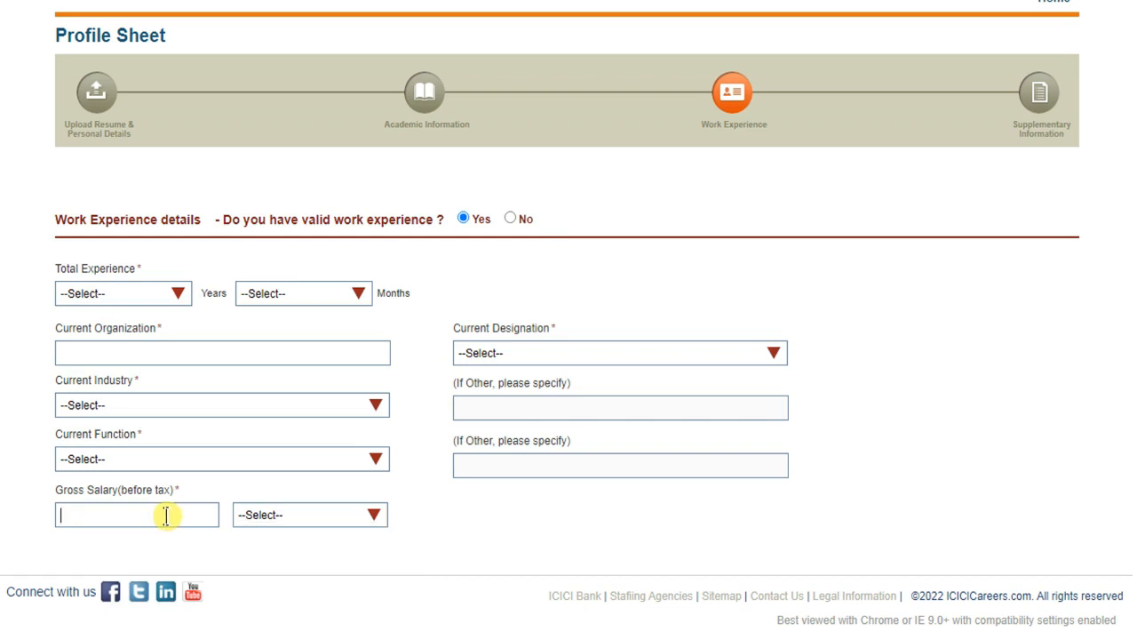
left_click(264, 517)
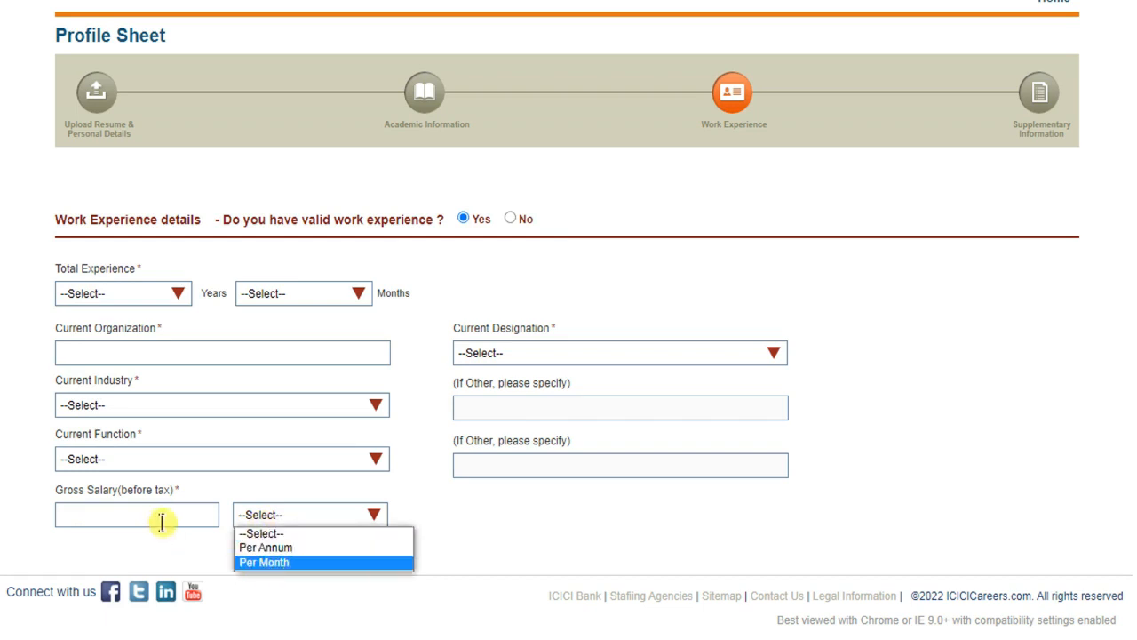
left_click(483, 538)
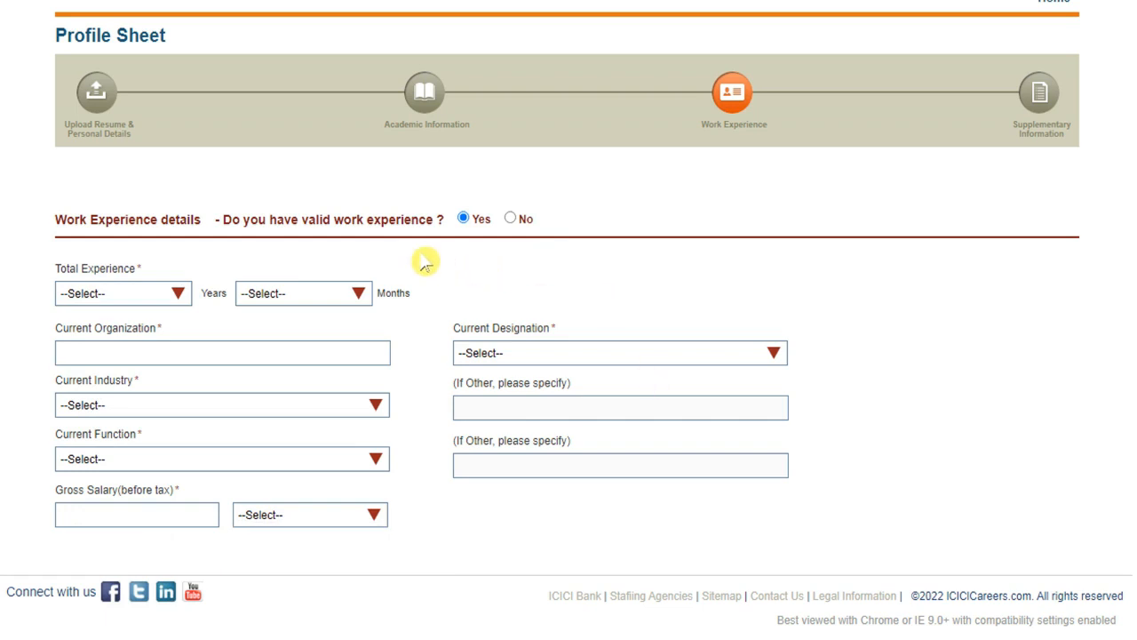
- Mark valid work experience as No and continue to the supplementary information section
left_click(511, 220)
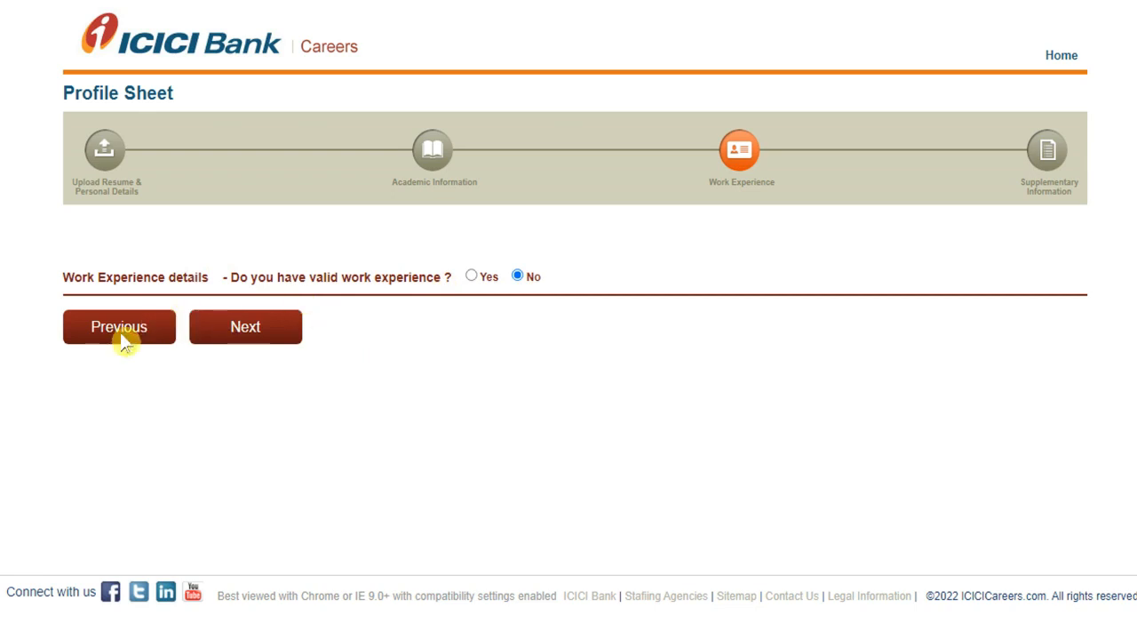
left_click(264, 334)
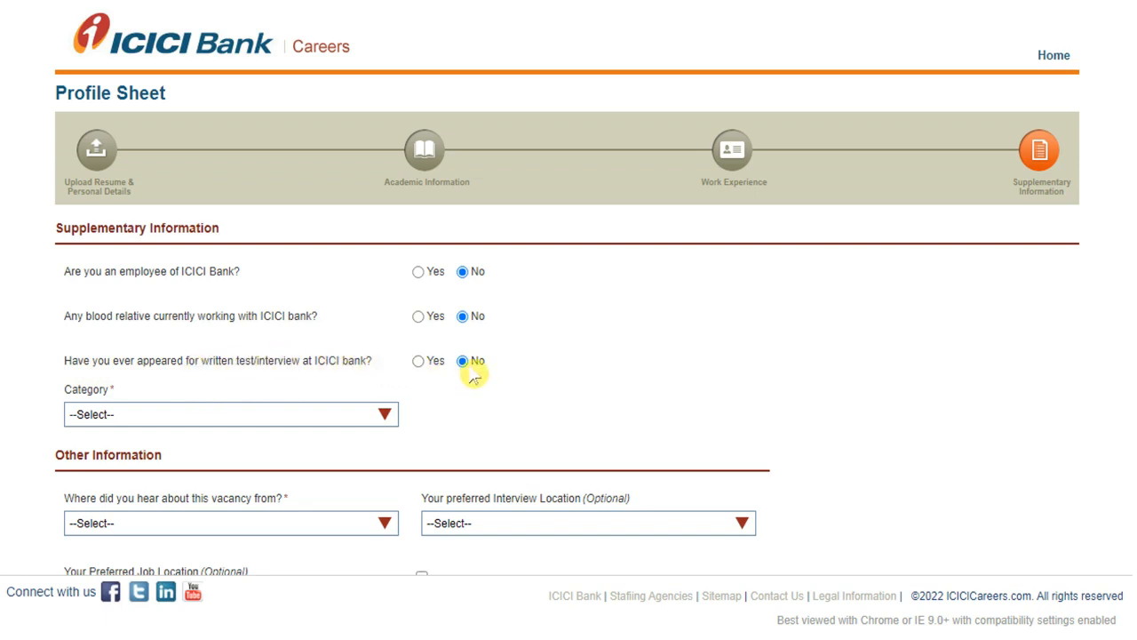
- Set the category to General and the source of the vacancy information to A friend/Acquaintance
left_click(101, 425)
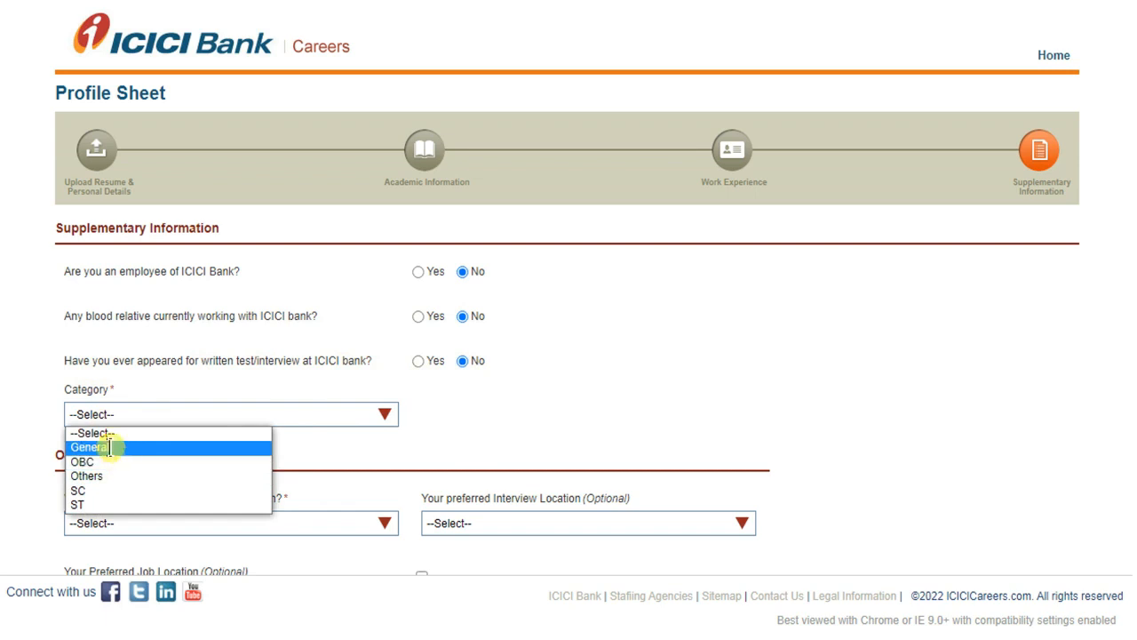
left_click(107, 447)
scroll(479, 433, "down", 3)
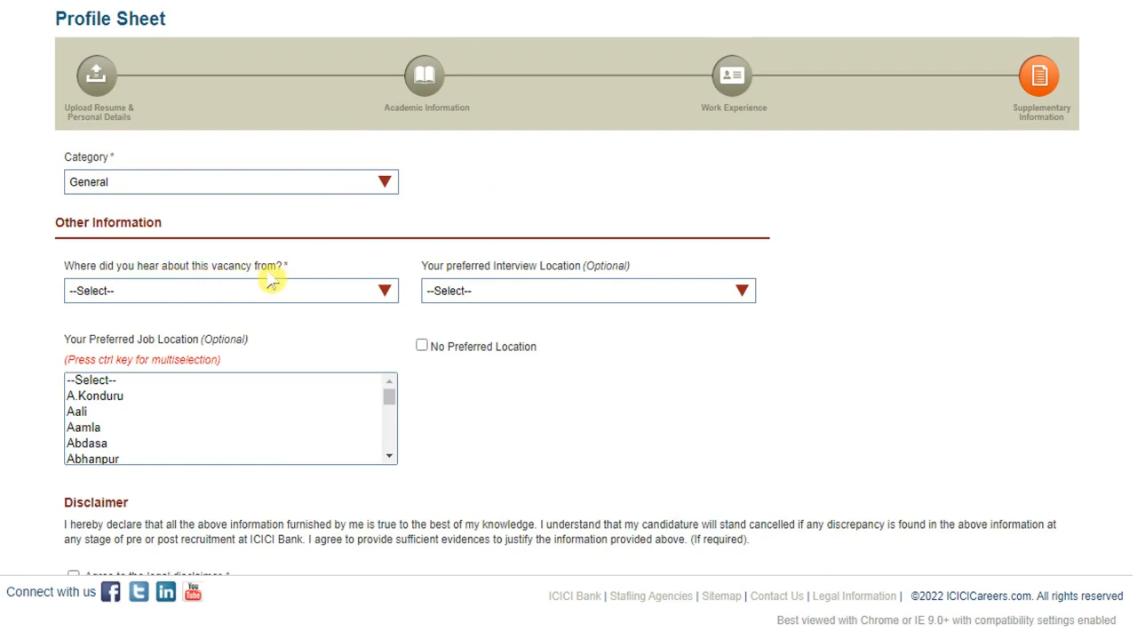
left_click(161, 293)
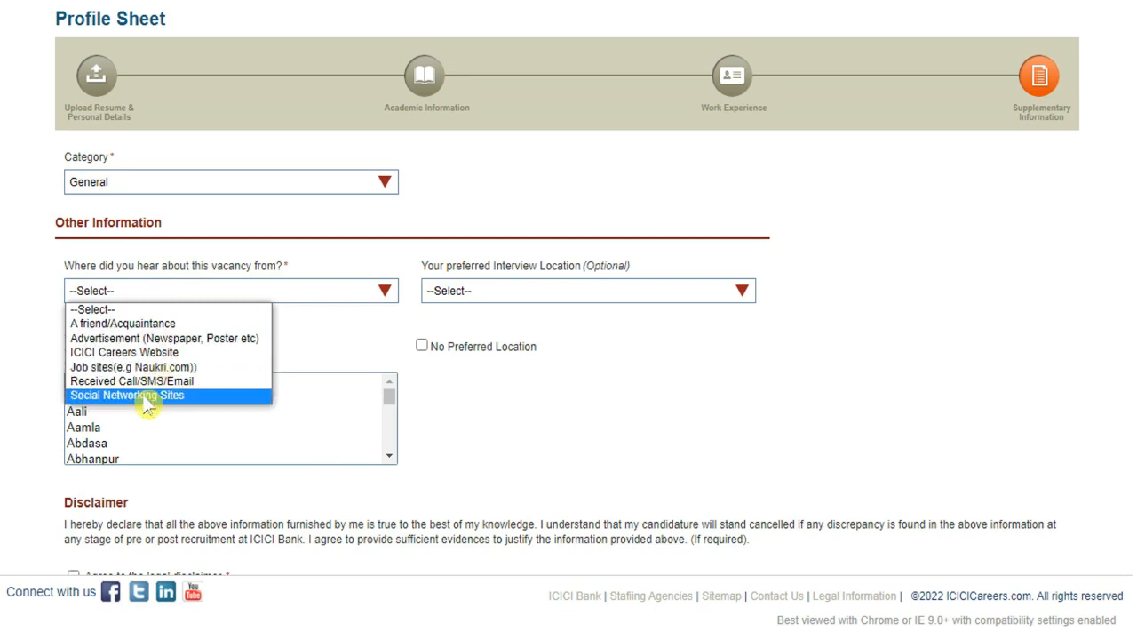
left_click(160, 325)
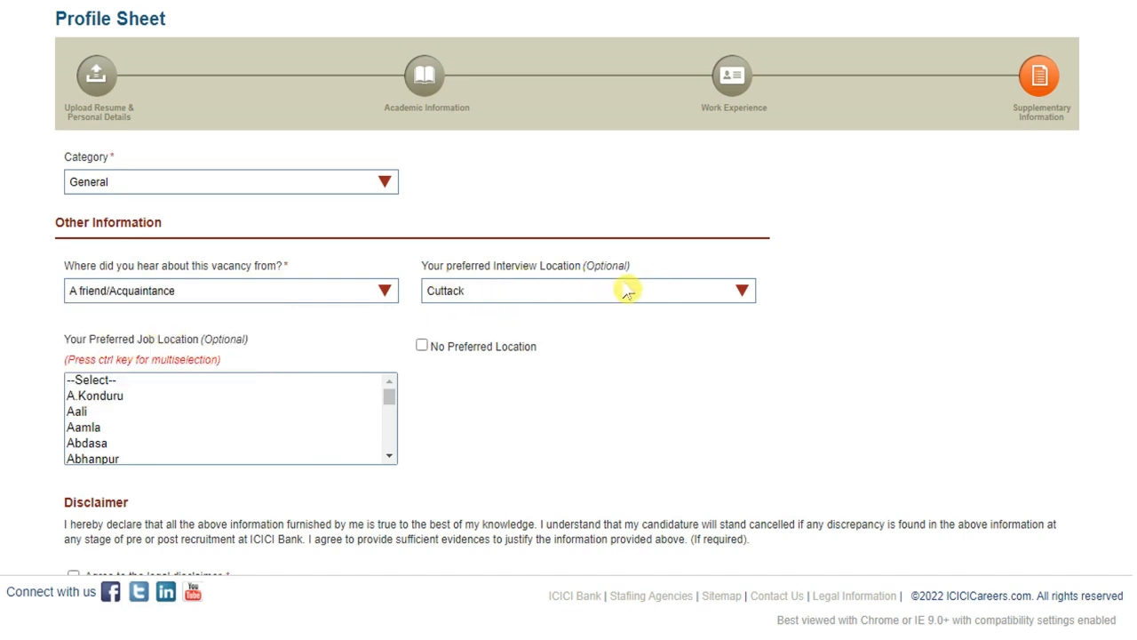
- Set the preferred interview location to Cuttack and the preferred job locations to Bhubaneswar and Bhubaneswar (M.Corp.)
left_click(595, 292)
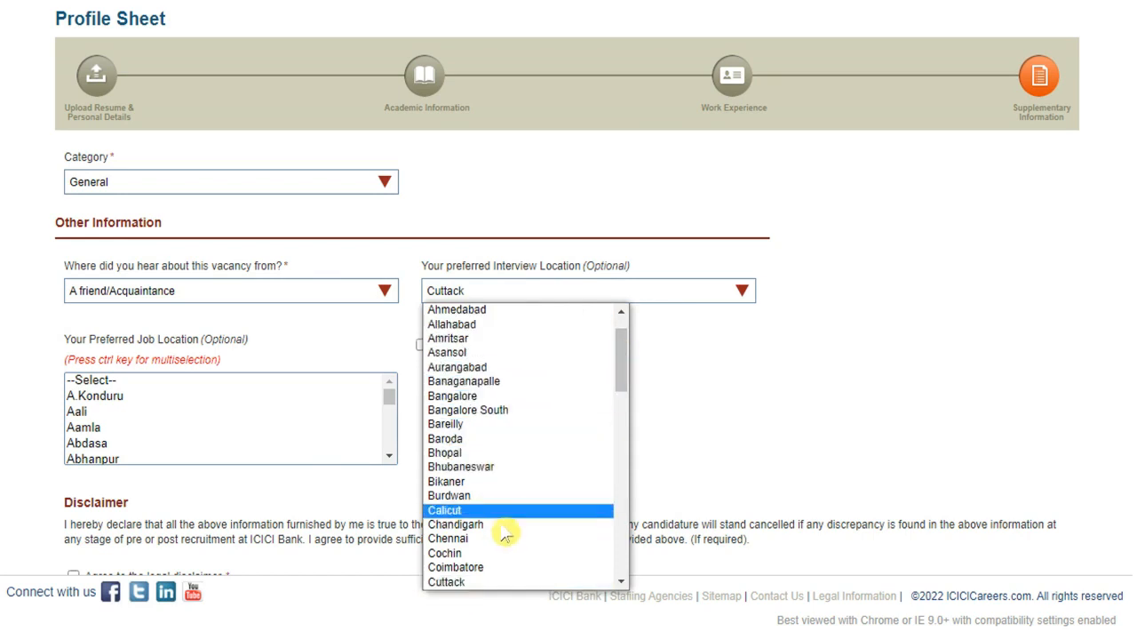
scroll(631, 377, "down", 3)
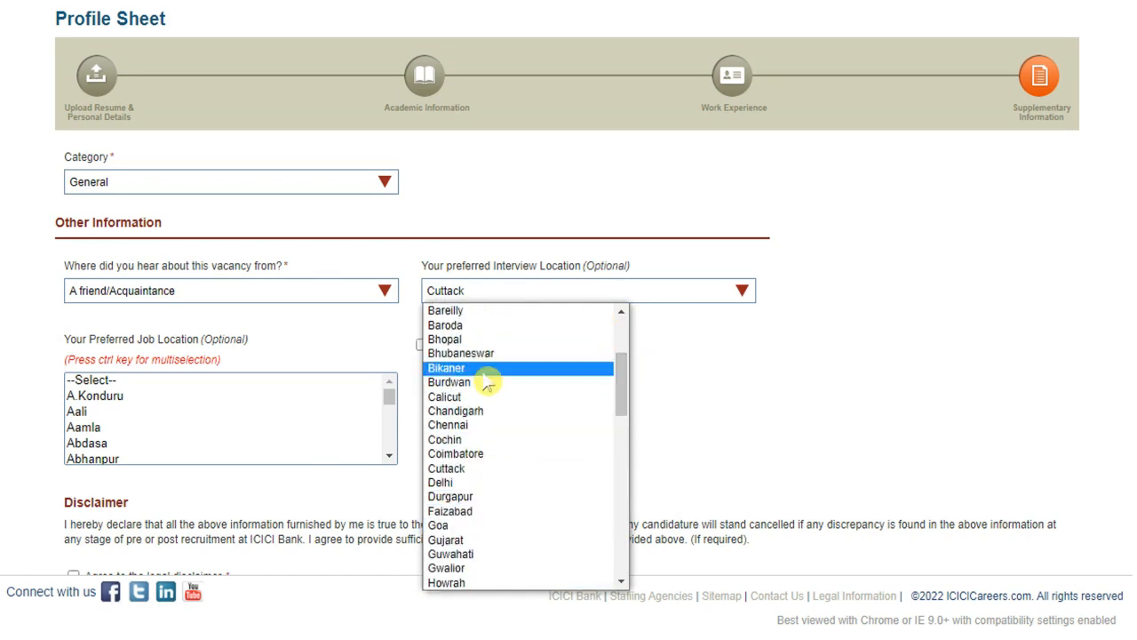
left_click(689, 369)
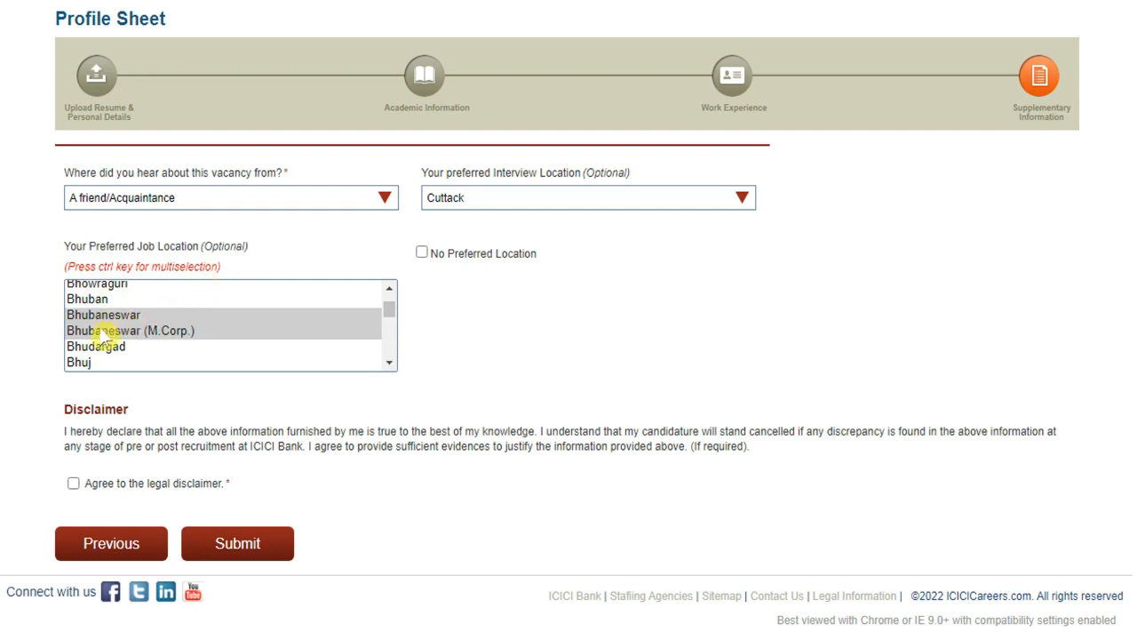
left_click_drag(104, 302, 119, 329)
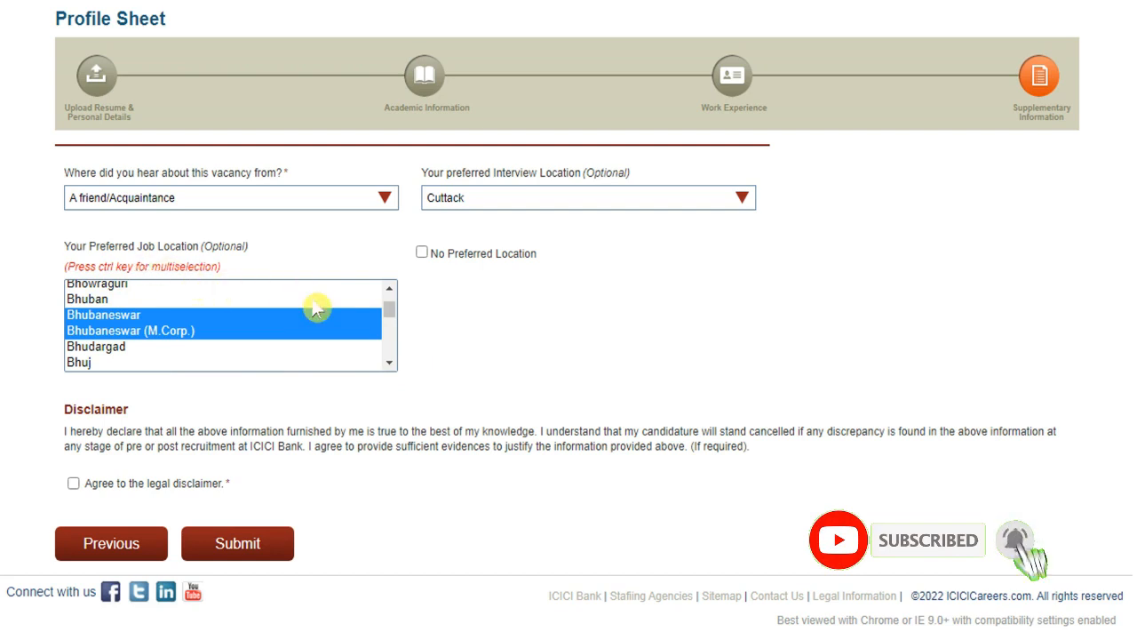
- Agree to the legal disclaimer and submit the profile sheet
scroll(445, 311, "down", 1)
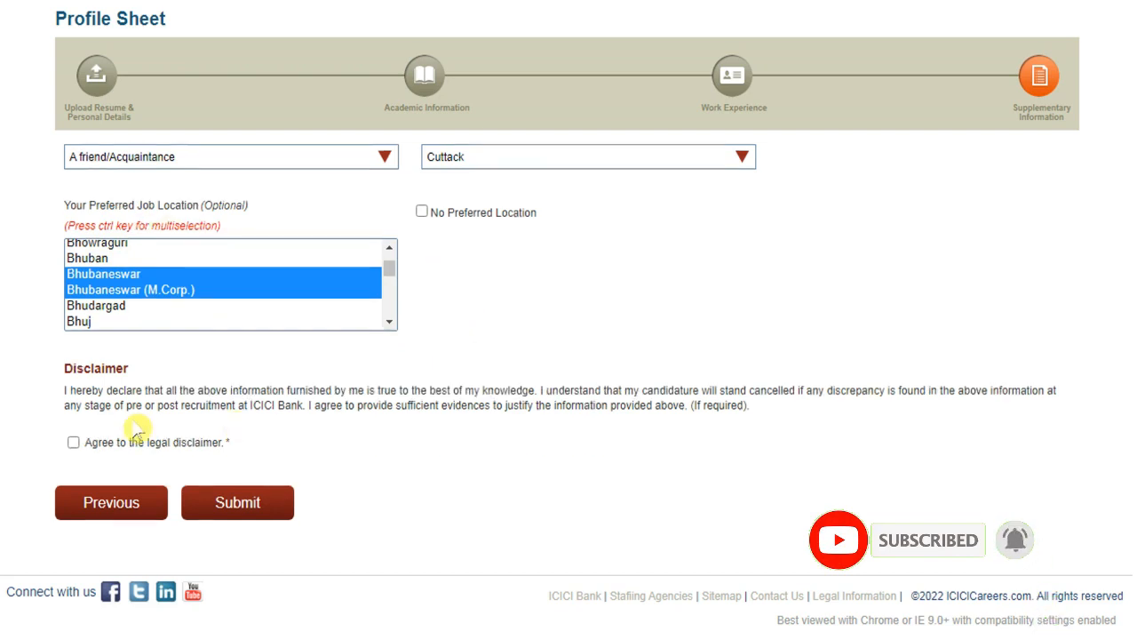
left_click(73, 443)
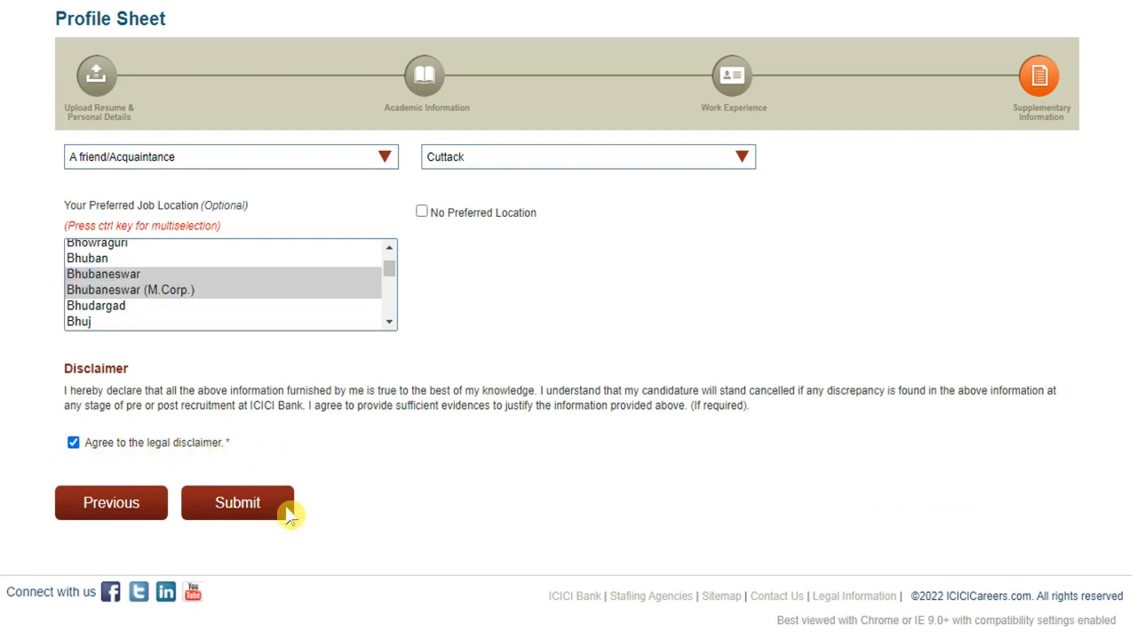
left_click(238, 517)
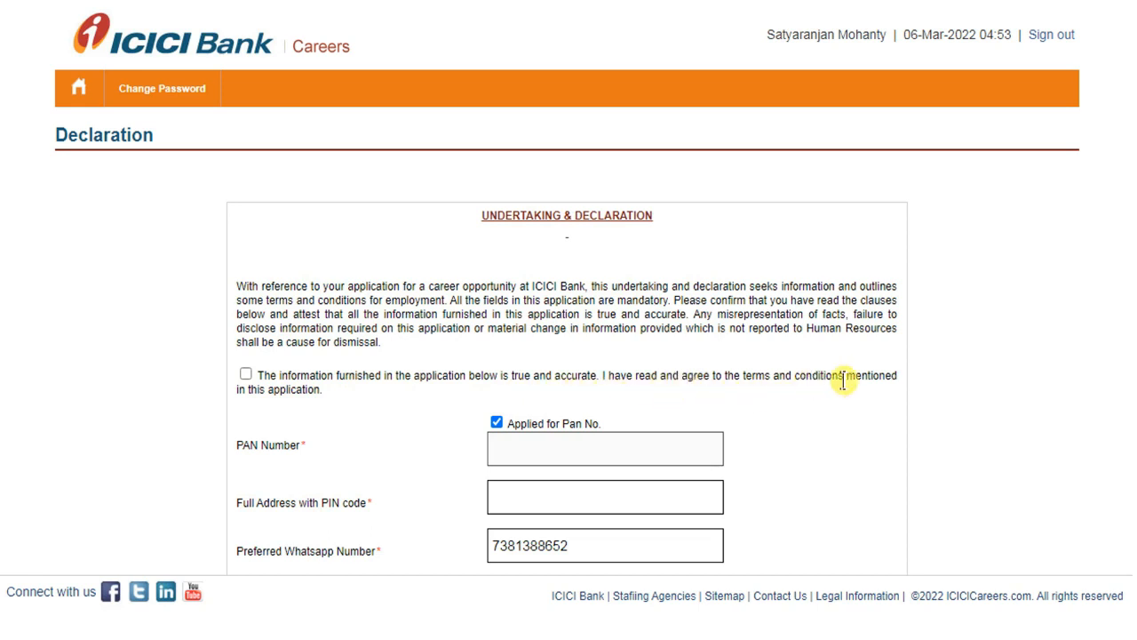
- Confirm that the declaration's information is accurate and authorize ICICI Bank to communicate on Whatsapp and by phone
left_click(246, 375)
scroll(554, 394, "down", 2)
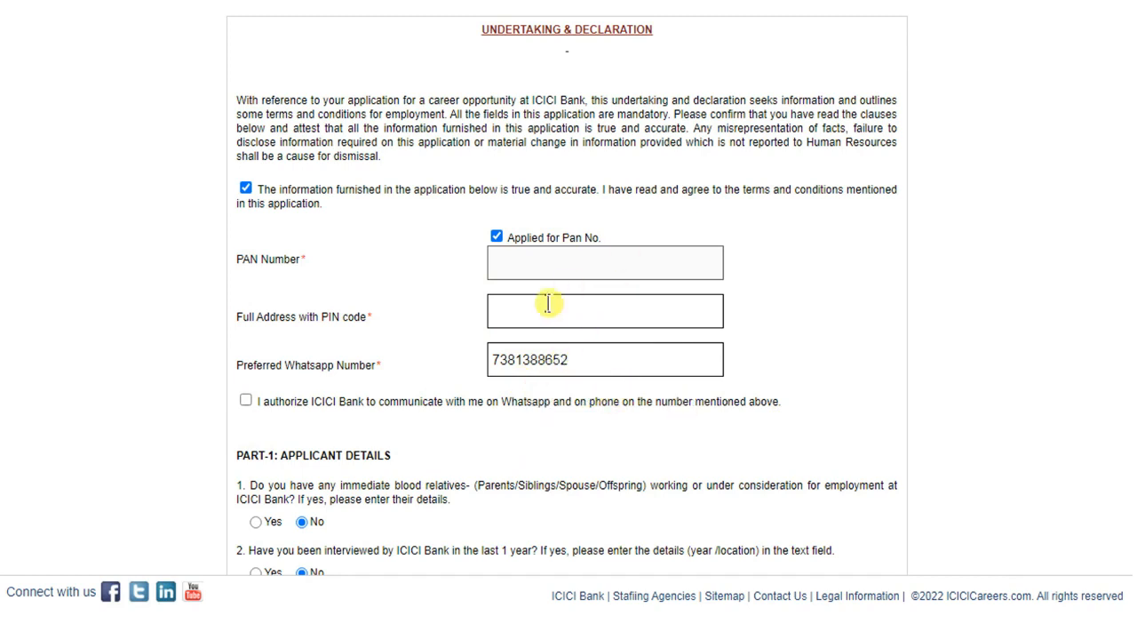
left_click(246, 402)
- Review the eight applicant detail questions and the Part-2 declaration and authorization clauses down to the applicant's signature
scroll(278, 296, "down", 2)
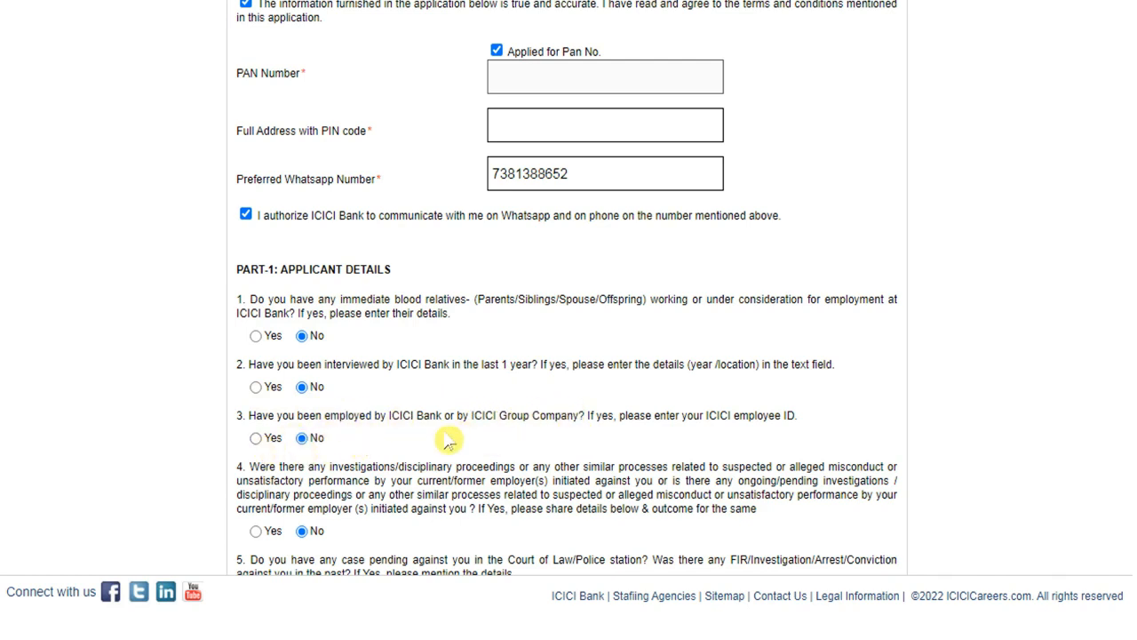
scroll(439, 448, "down", 1)
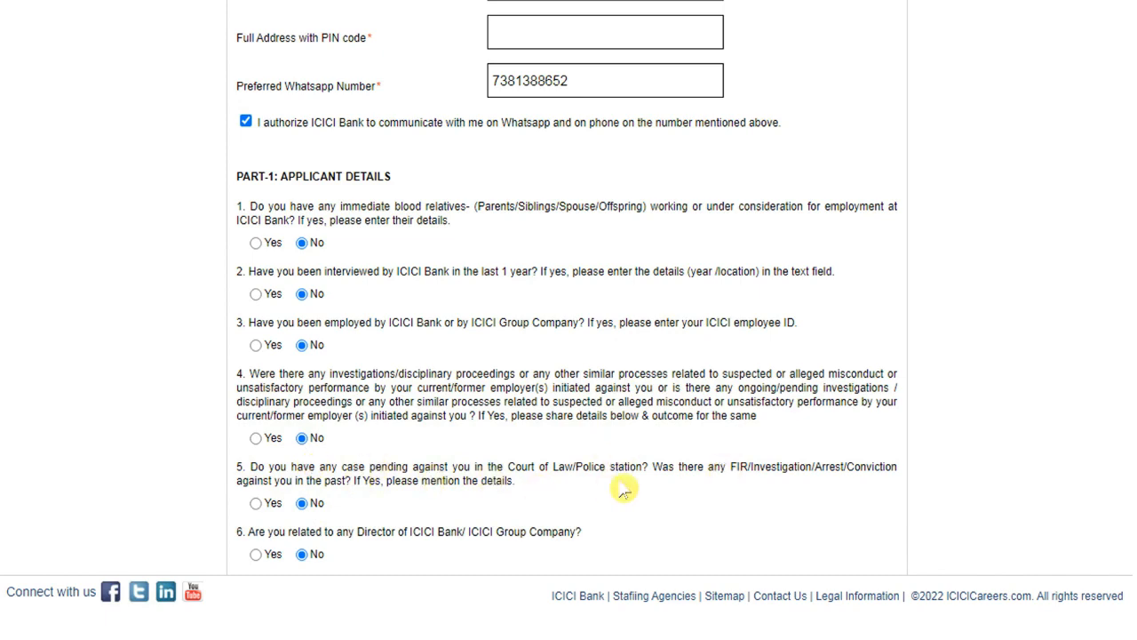
scroll(564, 471, "down", 1)
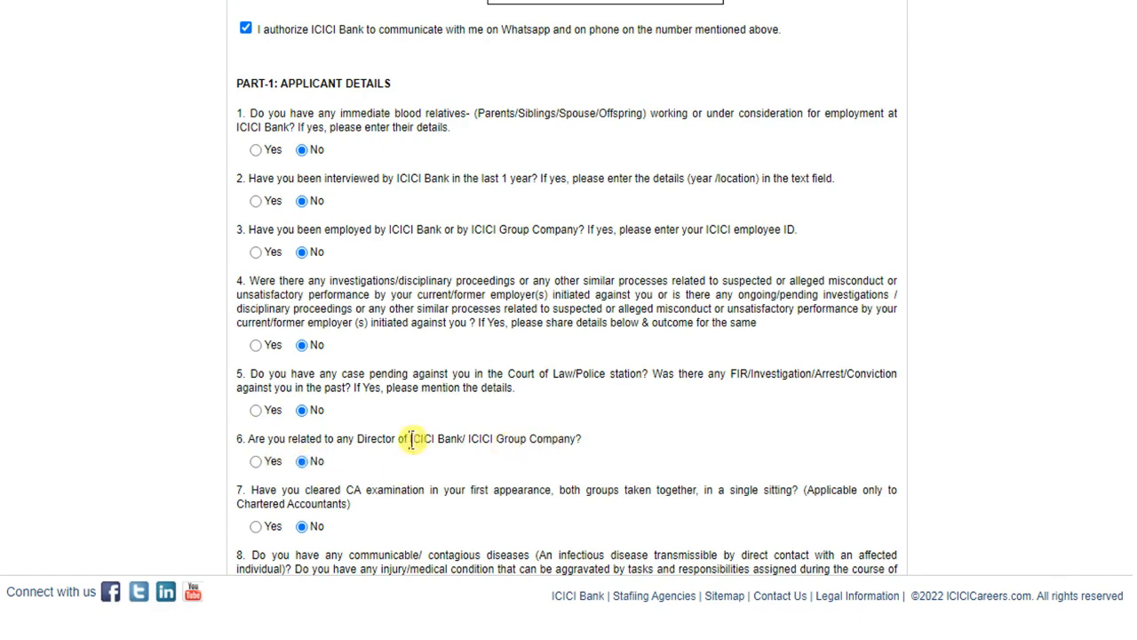
scroll(349, 497, "down", 1)
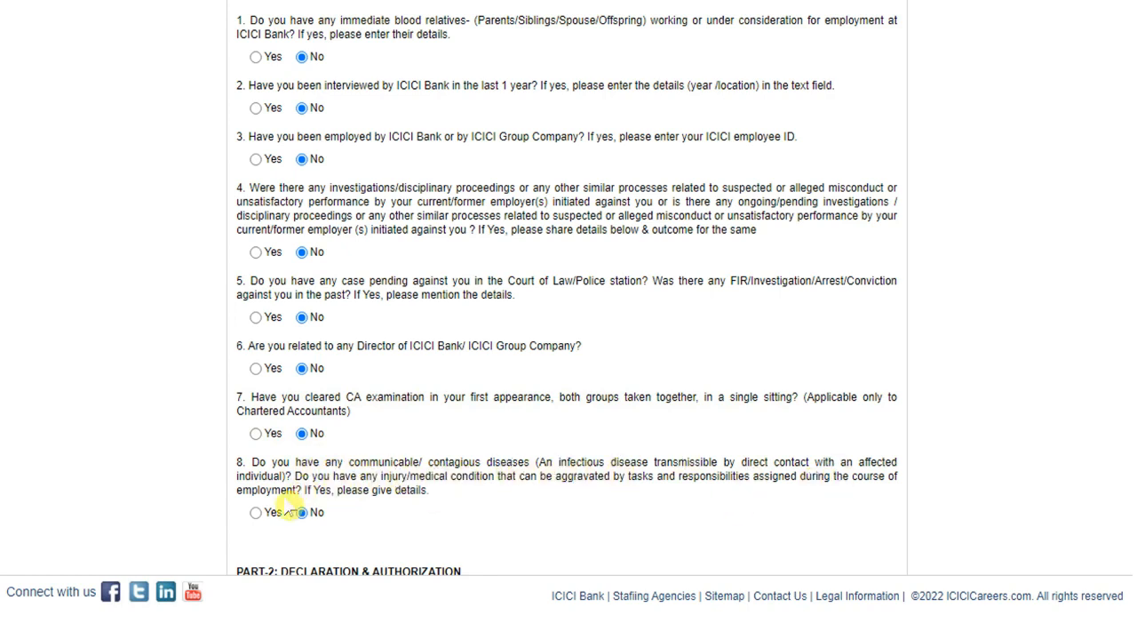
scroll(377, 475, "down", 3)
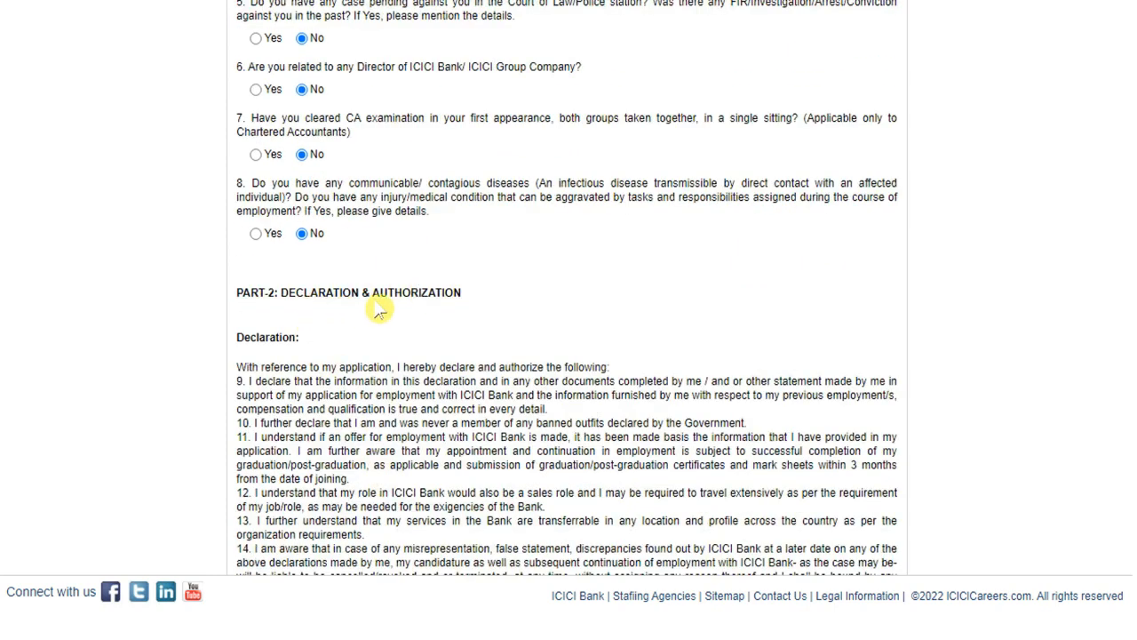
scroll(292, 347, "down", 1)
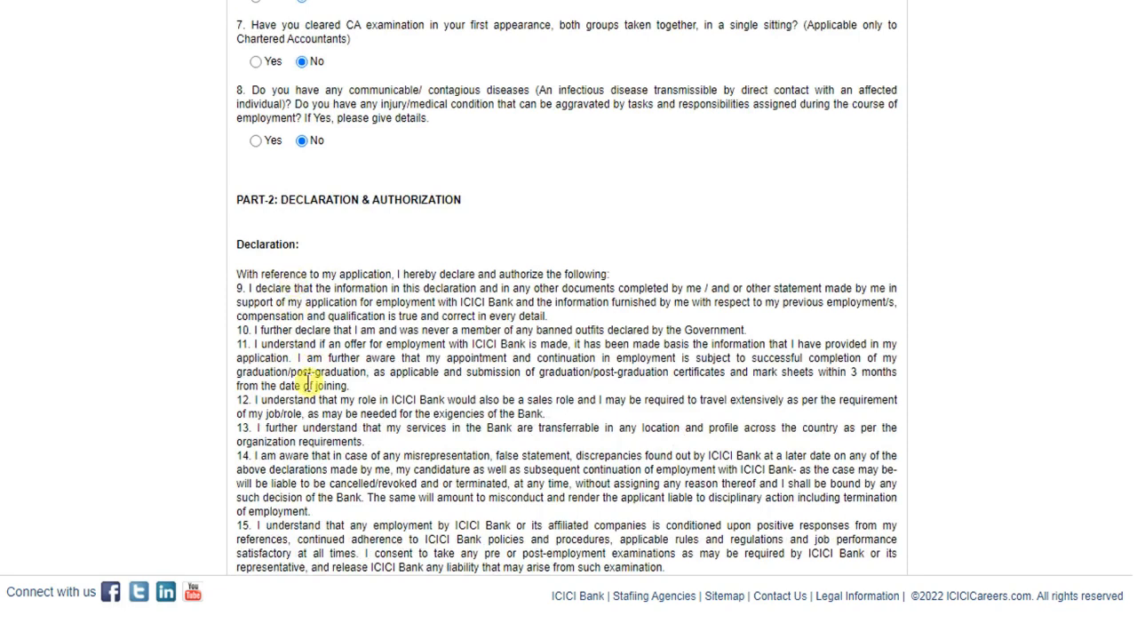
scroll(323, 421, "down", 2)
scroll(285, 444, "down", 3)
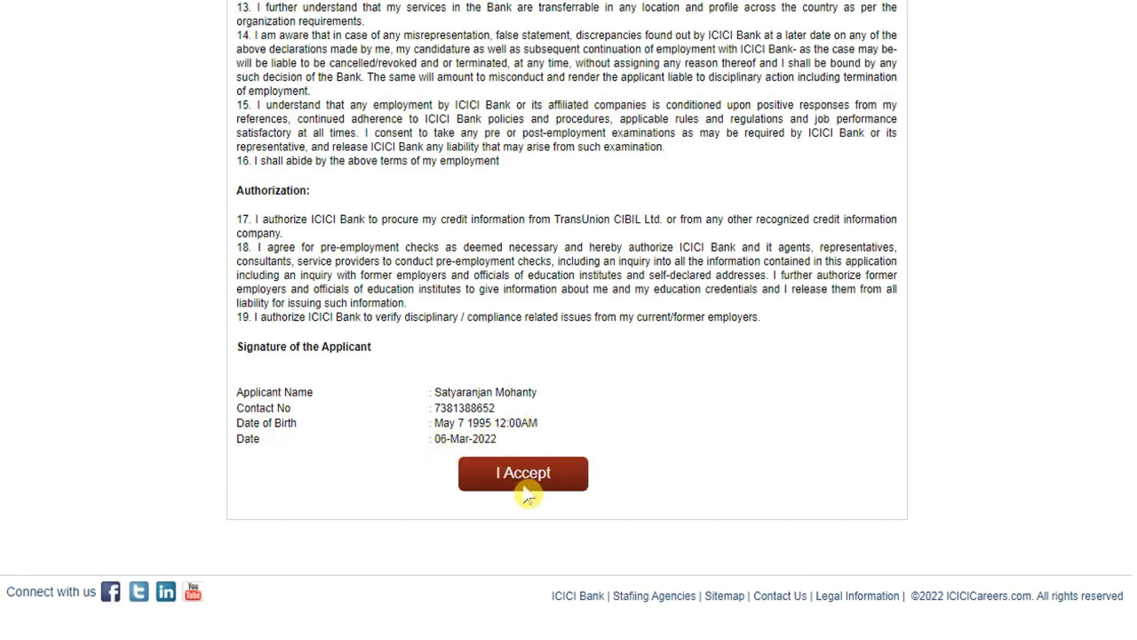
- Accept the undertaking and declaration, then finish the registration and acknowledge the application confirmation
left_click(572, 487)
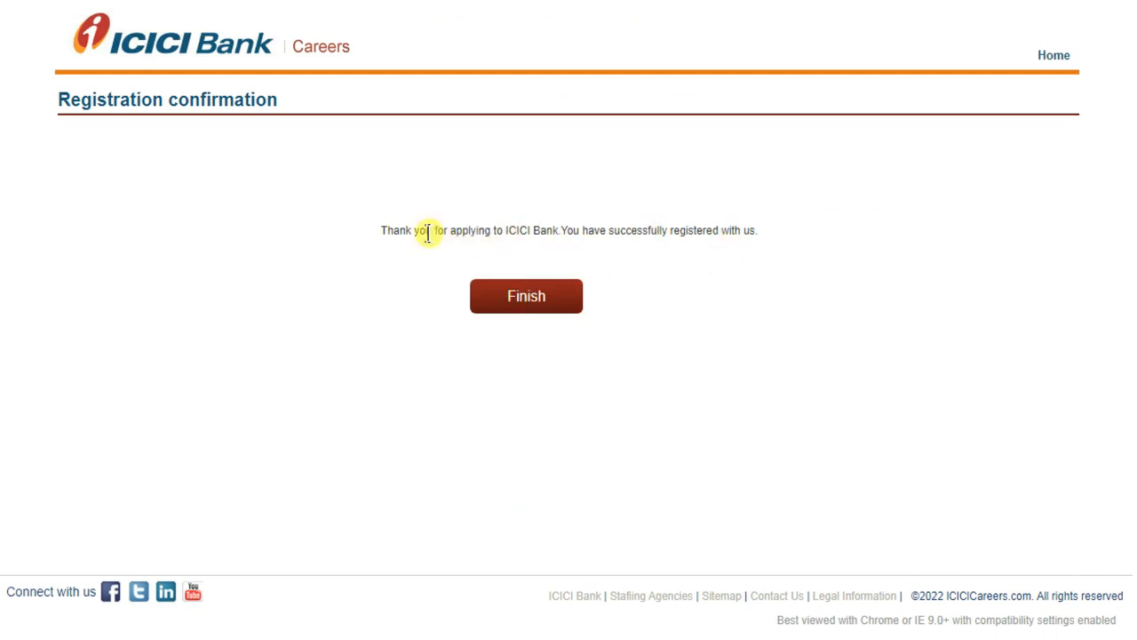
left_click(535, 307)
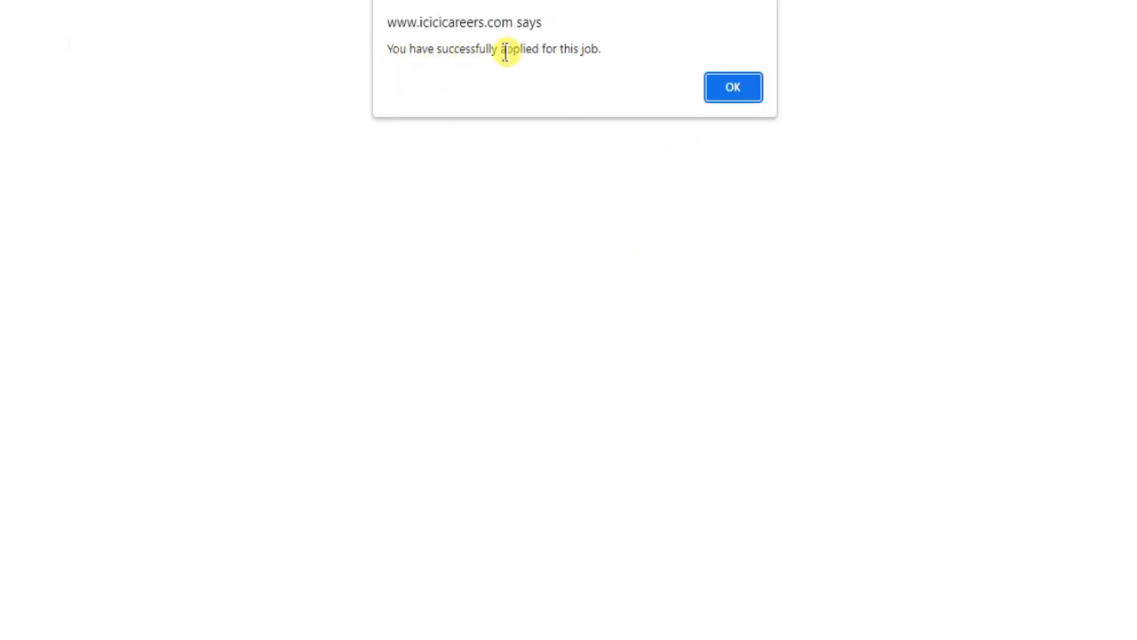
left_click(735, 87)
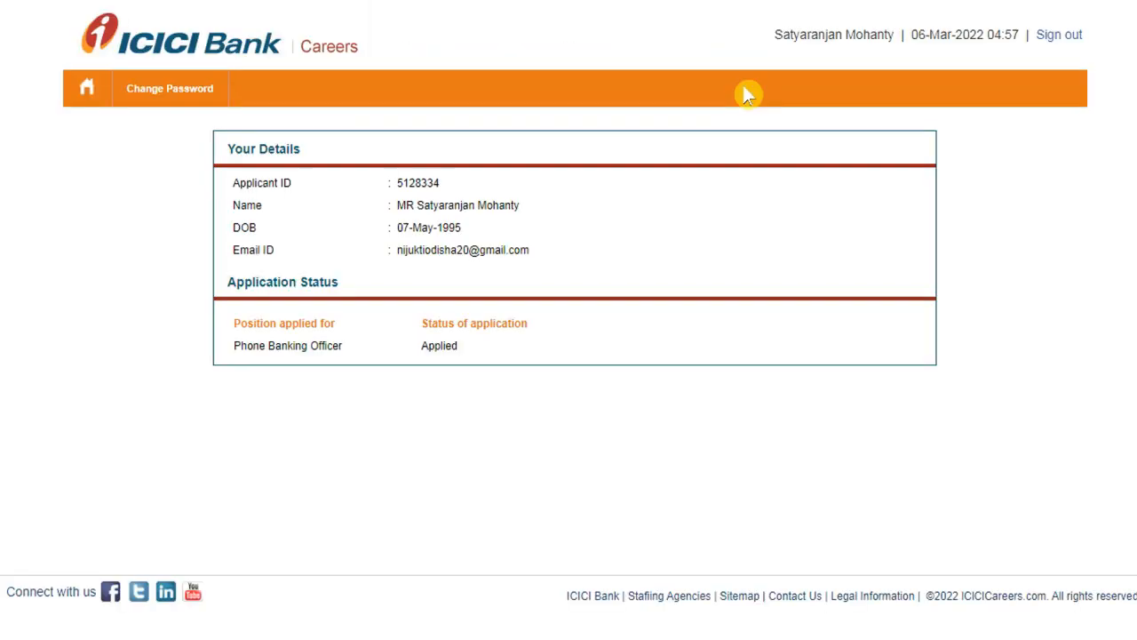